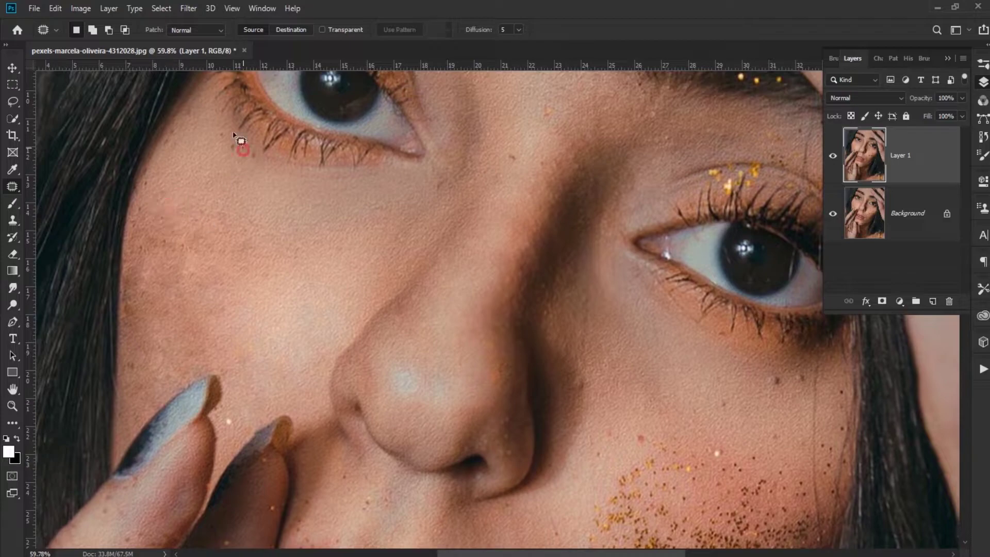
Patch the blemishes on the image-left cheek below the eye and on the nose bridge with clean skin.
drag(164, 228, 188, 282)
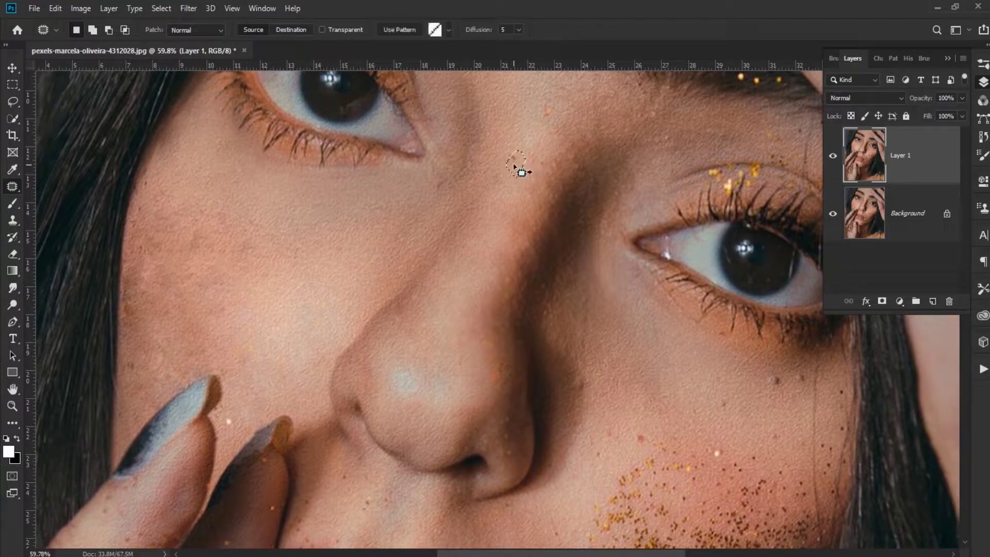
scroll(540, 187, down, 6)
scroll(530, 257, up, 6)
Patch the glitter specks on the inner part of the image-right cheek with clean skin nearby.
mouse_move(564, 289)
mouse_down()
mouse_move(534, 327)
mouse_move(487, 263)
mouse_up()
mouse_move(609, 278)
mouse_down()
mouse_move(517, 338)
mouse_move(547, 332)
mouse_up()
drag(554, 299, 510, 268)
drag(553, 346, 516, 372)
drag(485, 312, 477, 296)
scroll(560, 339, up, 5)
mouse_move(423, 353)
mouse_down()
mouse_move(411, 325)
mouse_move(420, 351)
mouse_up()
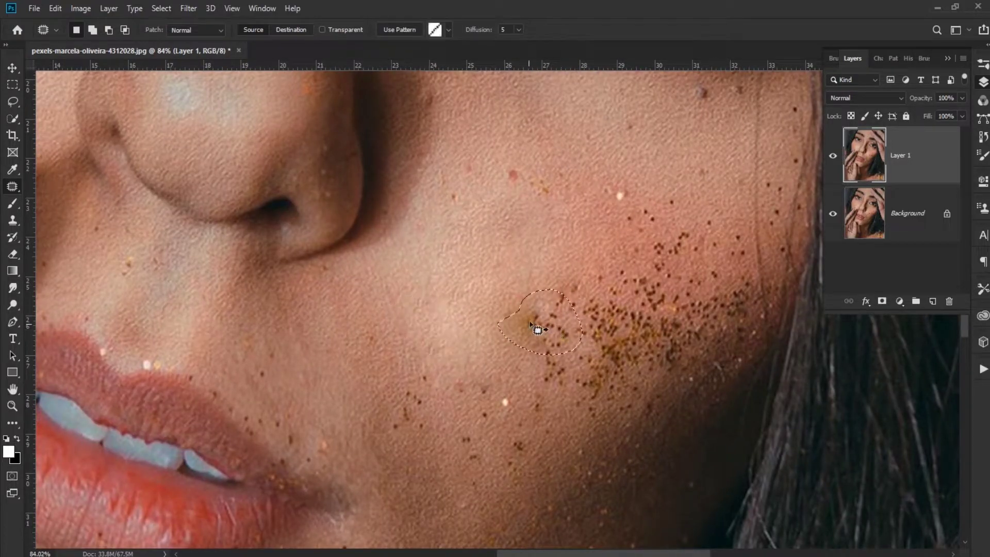
Patch the middle of the glitter cluster and the red spot above it on the image-right cheek.
drag(537, 327, 547, 310)
drag(534, 322, 495, 289)
drag(582, 274, 570, 296)
drag(596, 296, 508, 250)
drag(502, 172, 538, 211)
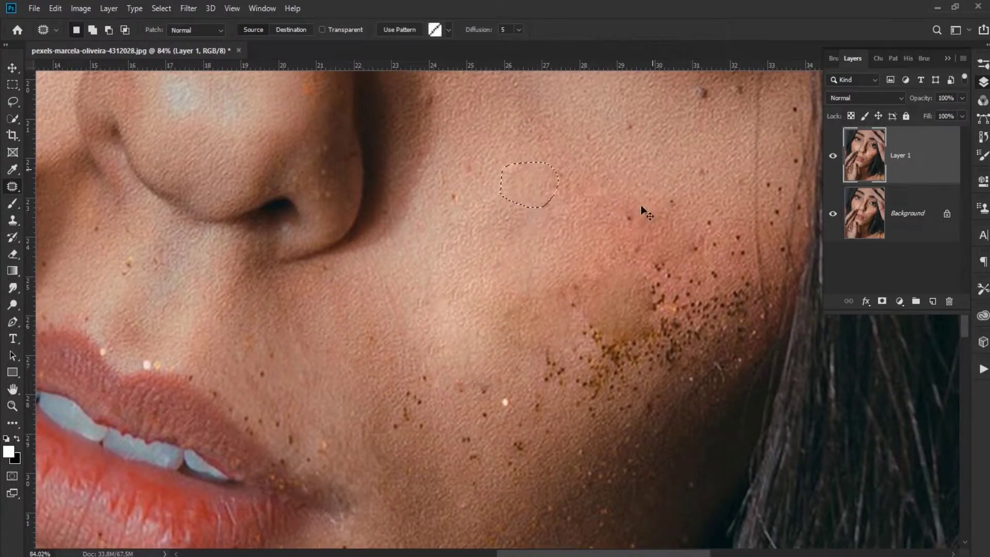
Patch the dense glitter along the lower and outer parts of the cheek cluster with clean skin.
drag(564, 390, 559, 366)
drag(591, 369, 537, 330)
drag(616, 371, 626, 379)
drag(625, 345, 551, 309)
mouse_move(643, 309)
mouse_down()
mouse_move(651, 337)
mouse_move(593, 278)
mouse_up()
mouse_move(699, 295)
mouse_down()
mouse_move(659, 325)
mouse_move(580, 336)
mouse_up()
Patch the small specks between the nostril and the corner of the mouth.
scroll(435, 391, down, 1)
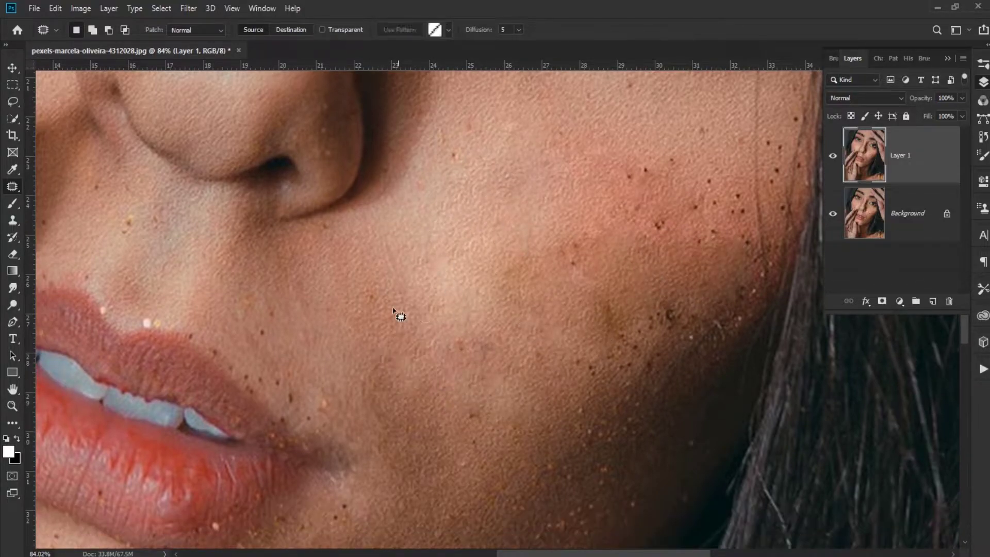
drag(326, 234, 360, 248)
drag(275, 327, 281, 387)
drag(263, 349, 330, 336)
Patch the remaining dark specks on the lower image-right cheek toward the hair.
drag(611, 331, 637, 330)
drag(614, 319, 562, 299)
scroll(634, 330, up, 2)
mouse_move(694, 355)
mouse_down()
mouse_move(663, 373)
mouse_move(689, 371)
mouse_up()
mouse_move(671, 358)
mouse_down()
mouse_move(603, 282)
mouse_move(623, 281)
mouse_up()
scroll(614, 282, up, 3)
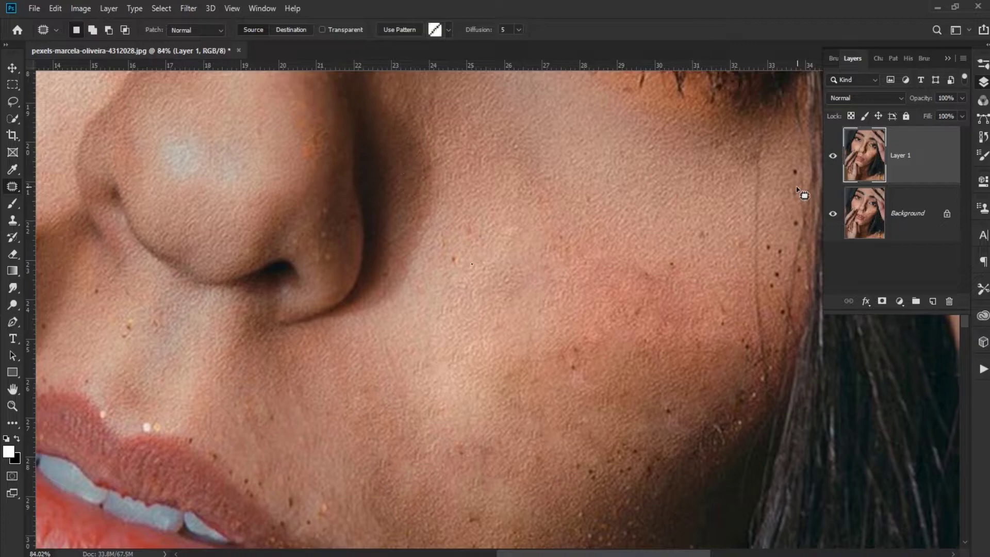
Patch the glitter specks across the chin below the lower lip with clean skin, clearing the selection when finished.
key(ctrl+0)
scroll(510, 332, up, 4)
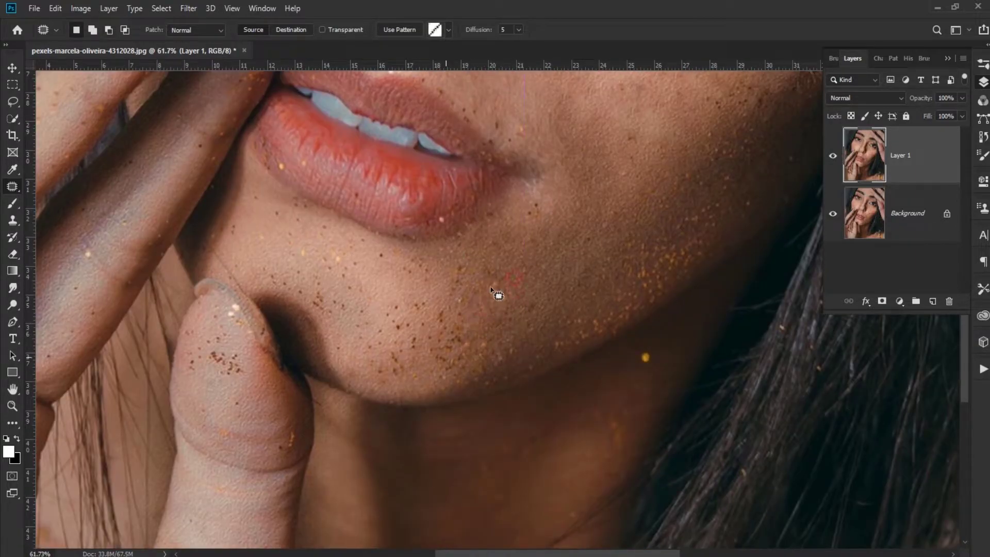
drag(459, 312, 463, 244)
drag(407, 287, 413, 299)
drag(382, 322, 453, 268)
mouse_move(477, 340)
mouse_down()
mouse_move(474, 371)
mouse_move(468, 305)
mouse_up()
mouse_move(415, 335)
mouse_down()
mouse_move(442, 347)
mouse_move(416, 338)
mouse_up()
drag(407, 346, 411, 356)
drag(388, 369, 527, 262)
drag(404, 335, 412, 355)
drag(449, 315, 437, 327)
mouse_move(432, 322)
mouse_down()
mouse_move(439, 286)
mouse_move(507, 294)
mouse_up()
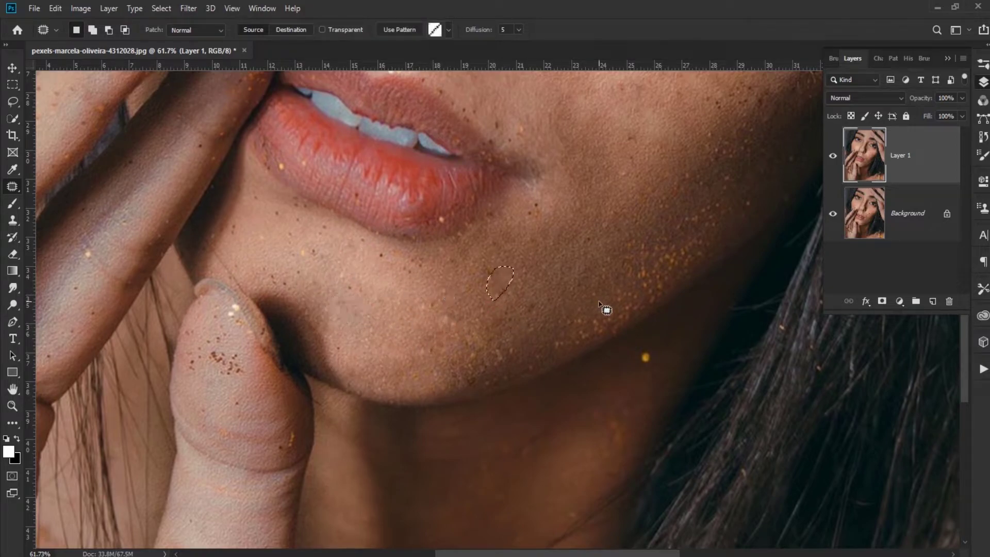
key(ctrl+d)
Patch the gold glitter along the jawline between the chin and the image-right cheek with clean skin.
scroll(598, 338, down, 3)
scroll(603, 330, up, 5)
mouse_move(560, 266)
mouse_down()
mouse_move(585, 302)
mouse_move(547, 312)
mouse_up()
drag(598, 273, 536, 247)
drag(635, 247, 669, 274)
mouse_move(462, 365)
mouse_down()
mouse_move(547, 380)
mouse_move(464, 369)
mouse_up()
drag(557, 335, 520, 288)
key(ctrl+d)
drag(652, 244, 639, 250)
drag(609, 309, 482, 280)
key(ctrl+d)
Patch the leftover speckled areas on the lower cheek above the jaw and near the hair.
scroll(689, 289, down, 4)
scroll(689, 289, up, 2)
drag(670, 275, 630, 334)
drag(628, 335, 558, 389)
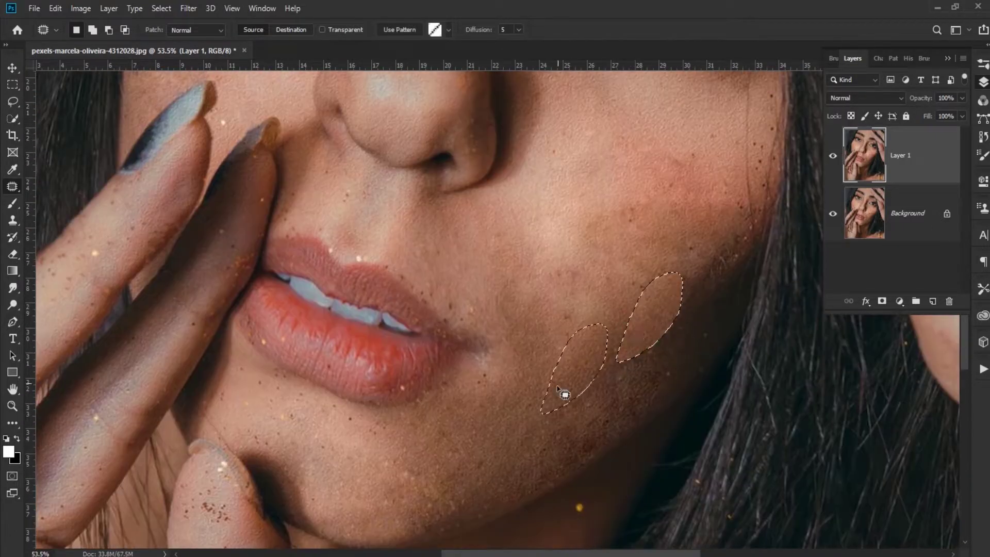
key(ctrl+d)
mouse_move(729, 262)
mouse_down()
mouse_move(707, 282)
mouse_move(686, 263)
mouse_up()
key(ctrl+d)
Patch the bright yellow glitter spot and the smaller marks on the neck beneath the jaw.
scroll(728, 331, up, 5)
scroll(620, 397, down, 5)
scroll(612, 422, up, 6)
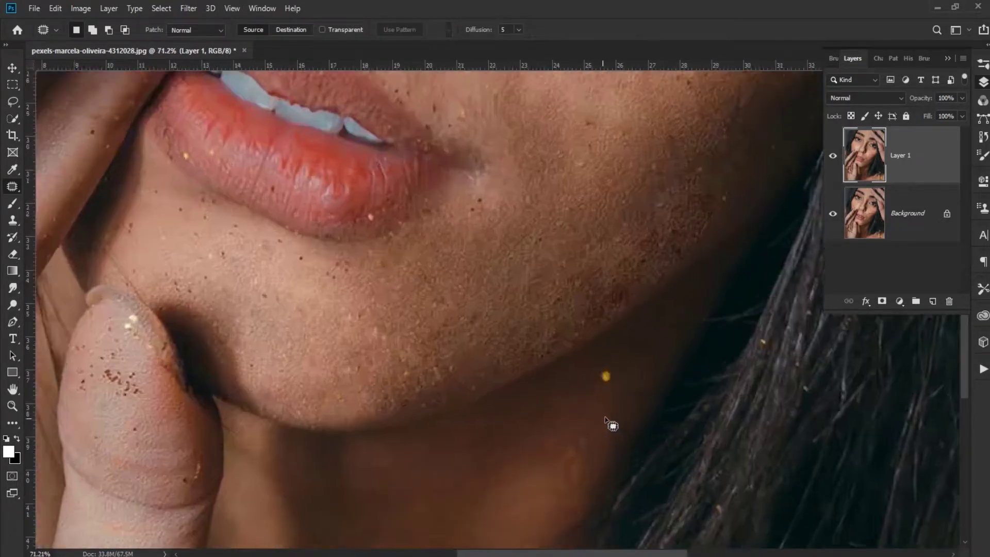
drag(599, 361, 613, 360)
drag(609, 371, 572, 394)
scroll(567, 399, down, 3)
key(ctrl+d)
drag(512, 319, 538, 362)
key(ctrl+d)
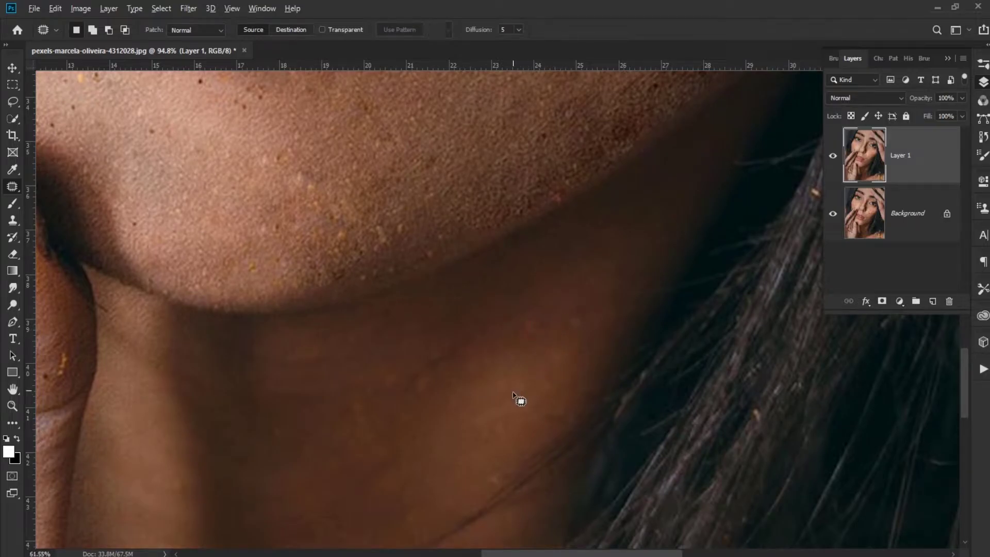
Patch the small blemish between the fingertips and the nose, above the upper lip.
scroll(519, 400, down, 8)
scroll(322, 212, up, 8)
drag(340, 231, 347, 232)
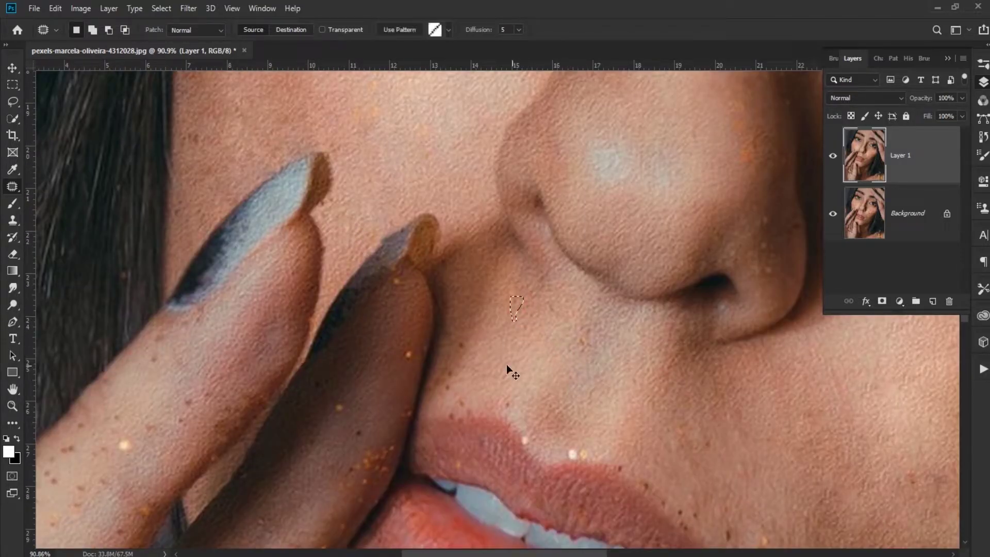
Patch the gold glitter specks in the middle of the forehead with clean skin below them.
scroll(506, 364, down, 5)
scroll(550, 274, up, 6)
click(533, 262)
key(Return)
drag(481, 274, 494, 293)
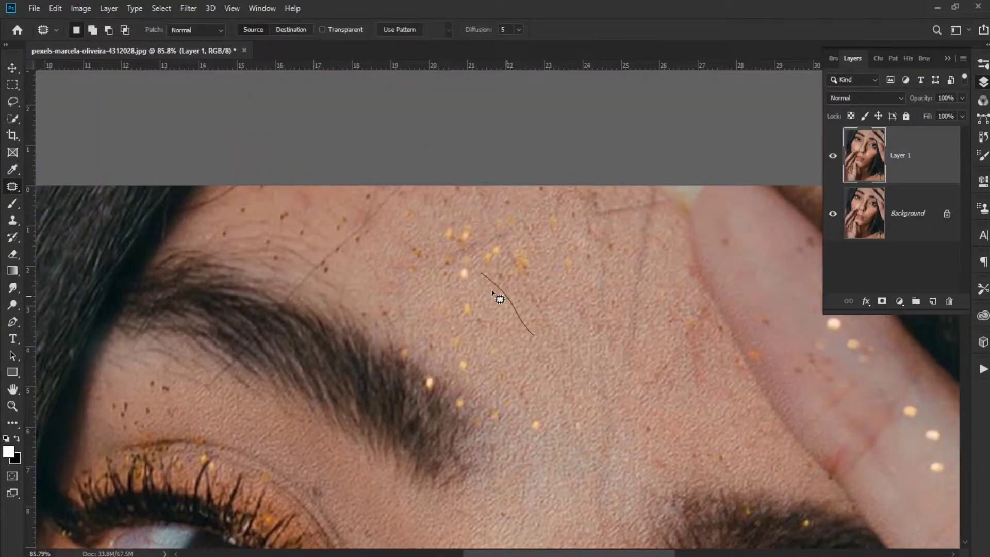
mouse_move(482, 222)
mouse_down()
mouse_move(458, 267)
mouse_move(477, 225)
mouse_up()
drag(495, 252, 515, 347)
key(ctrl+d)
Patch the bright specks on the forehead above the inner end of the image-left eyebrow.
mouse_move(535, 438)
mouse_down()
mouse_move(547, 426)
mouse_move(525, 384)
mouse_up()
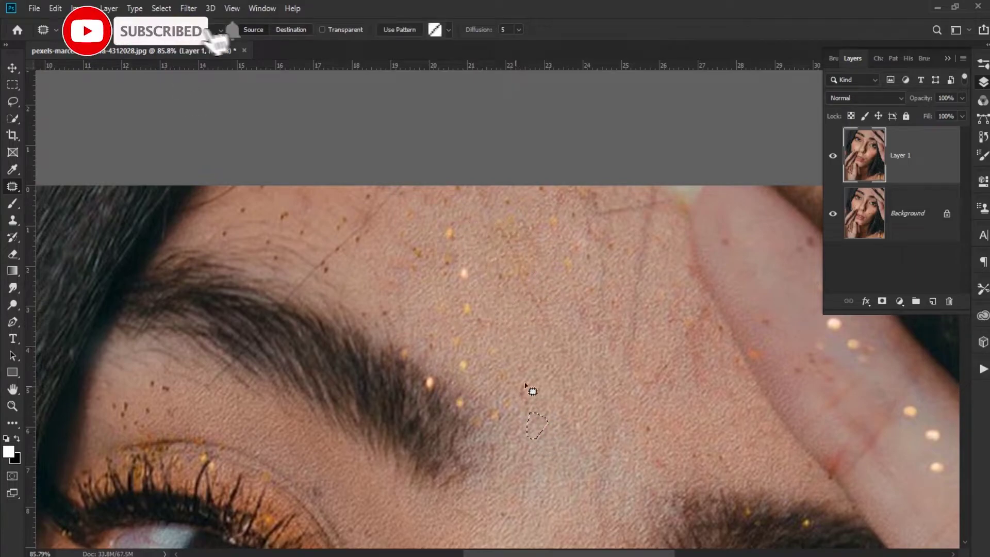
mouse_move(443, 332)
mouse_down()
mouse_move(463, 363)
mouse_move(450, 342)
mouse_up()
drag(471, 327, 496, 364)
key(ctrl+d)
drag(436, 242, 499, 323)
key(ctrl+d)
Patch the bright glitter spots on the finger resting against the forehead.
scroll(508, 321, down, 5)
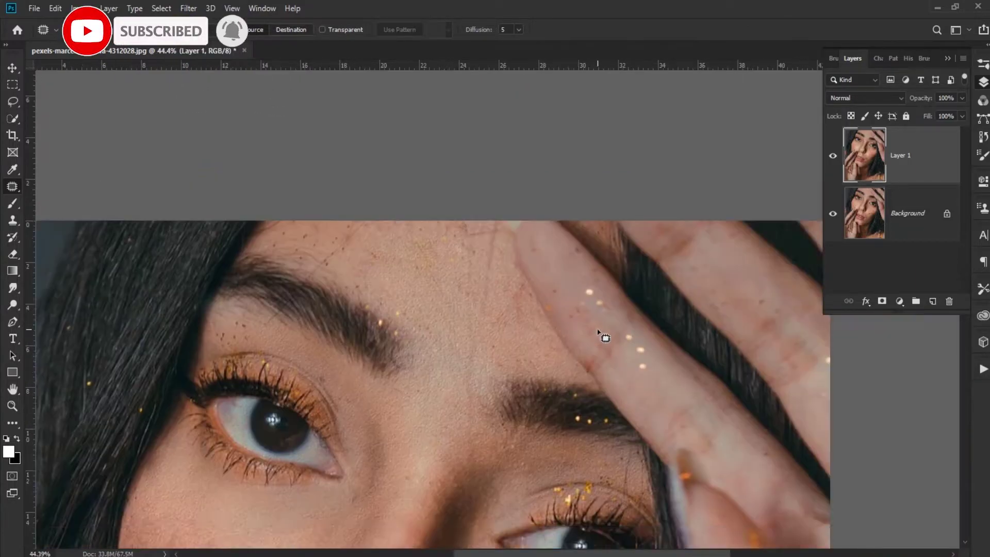
scroll(598, 332, up, 4)
drag(601, 302, 606, 299)
drag(675, 401, 680, 392)
drag(669, 394, 651, 364)
scroll(665, 395, down, 8)
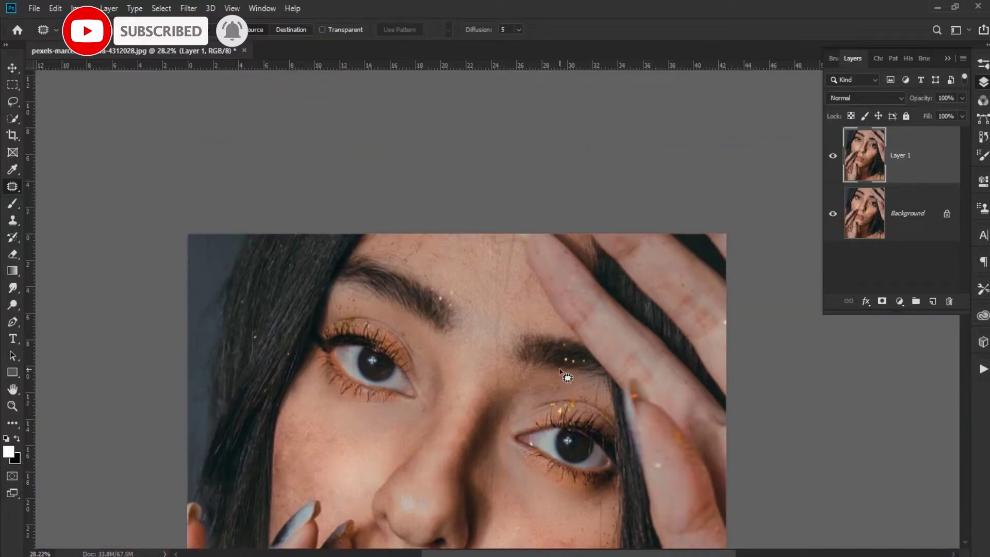
Patch the gold glitter flecks on the upper eyelid and crease of the image-right eye.
scroll(557, 379, up, 15)
mouse_move(570, 348)
mouse_down()
mouse_move(520, 355)
mouse_move(562, 344)
mouse_up()
drag(533, 355, 521, 314)
drag(613, 325, 574, 322)
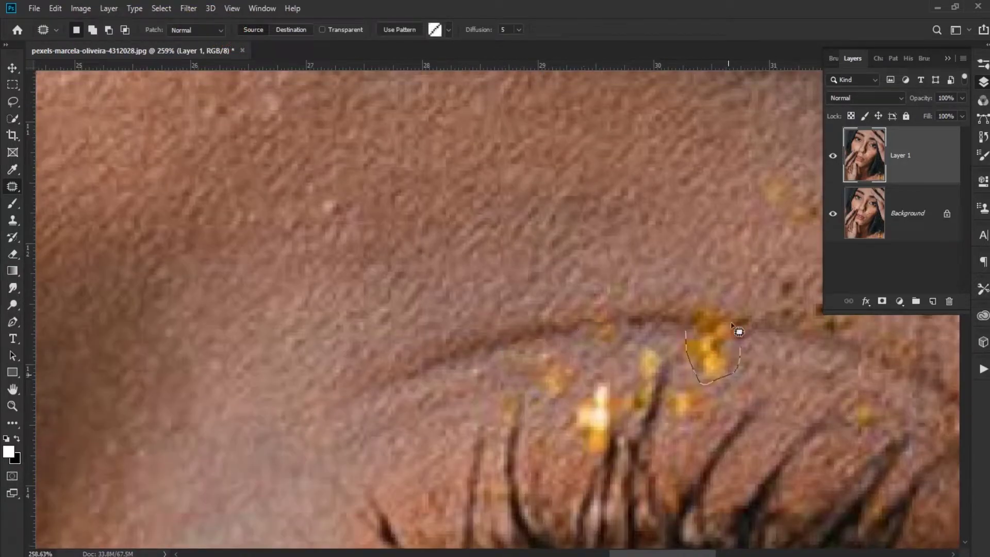
drag(731, 324, 688, 330)
drag(714, 353, 738, 356)
mouse_move(747, 335)
mouse_down()
mouse_move(692, 343)
mouse_move(743, 338)
mouse_up()
drag(722, 329, 665, 333)
key(ctrl+d)
scroll(698, 372, down, 3)
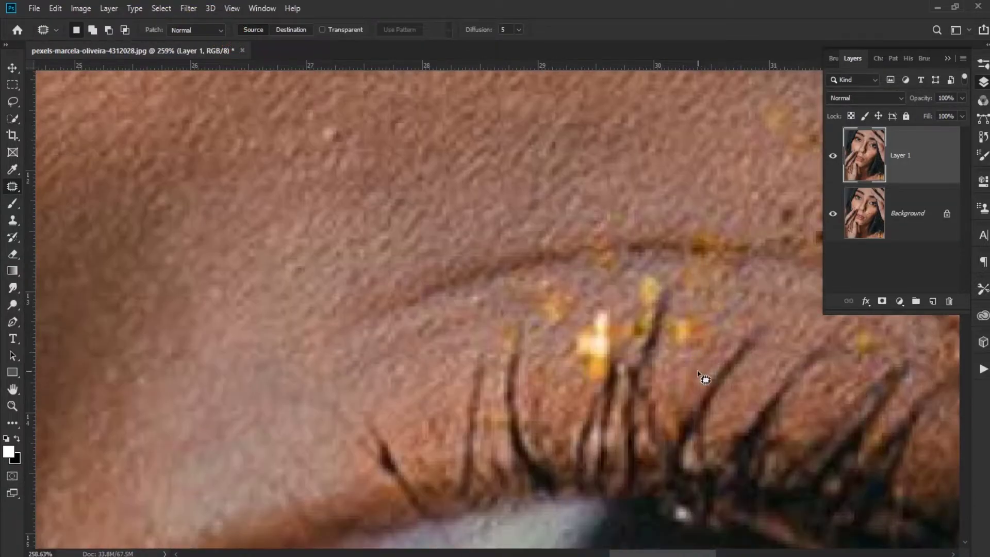
scroll(698, 372, down, 10)
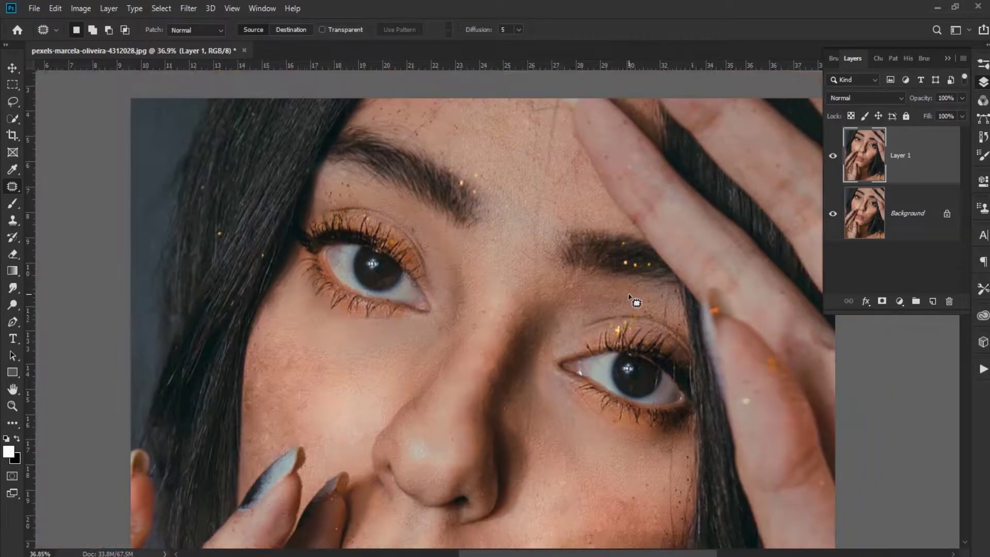
scroll(397, 279, down, 4)
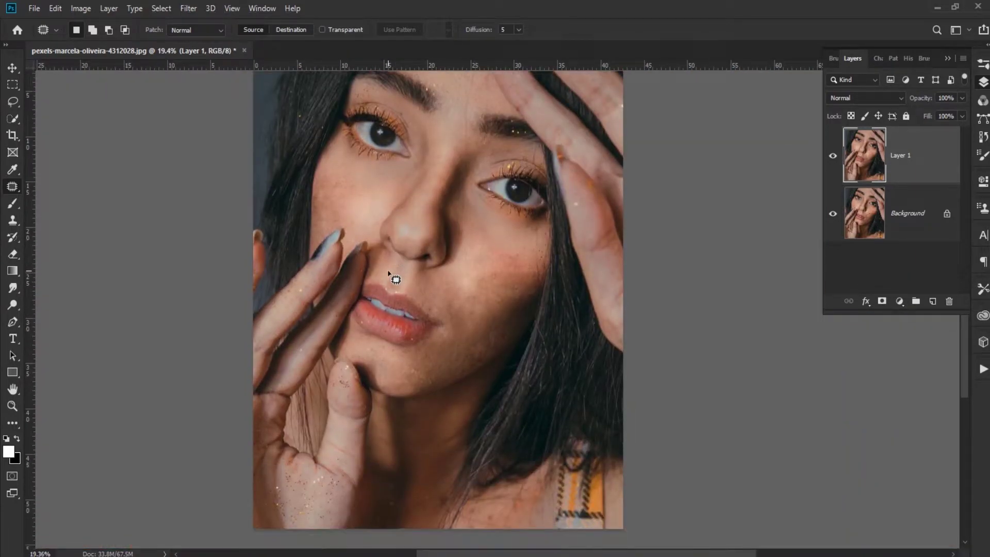
Switch to the Spot Healing Brush, enlarge it to 90 px and heal the outer cheek beside the hair.
right_click(14, 192)
click(64, 191)
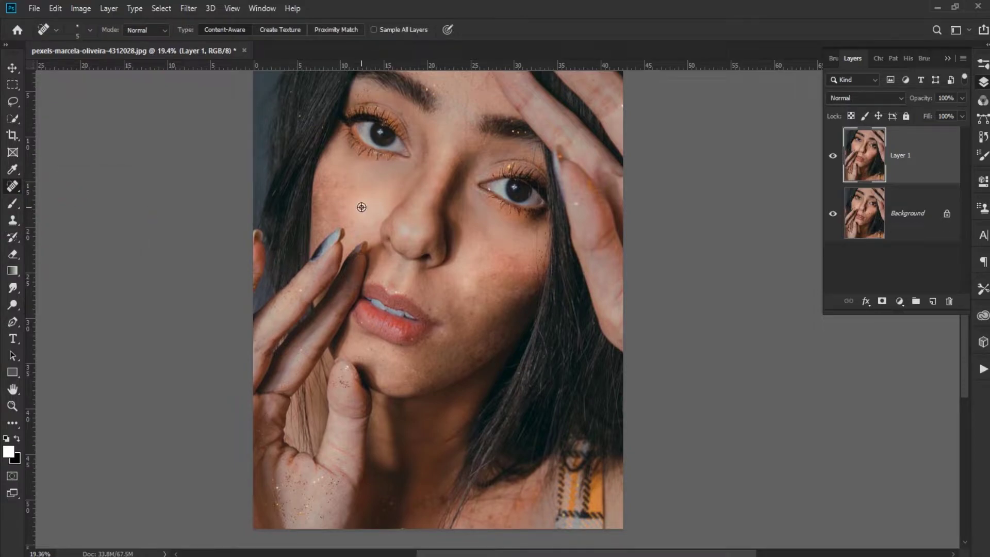
scroll(362, 207, up, 6)
key(bracketright)
key(bracketright)
key(bracketright)
key(bracketright)
click(252, 176)
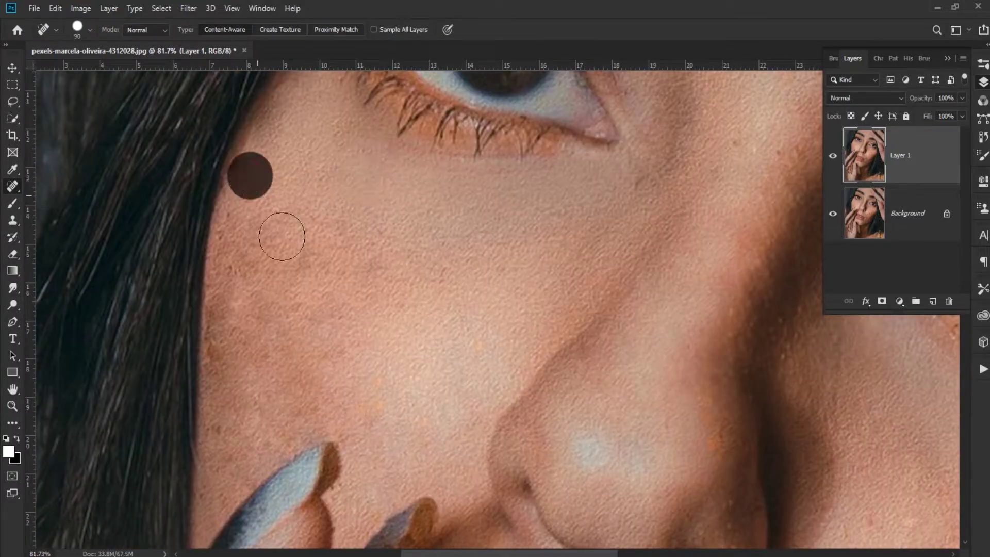
Heal the remaining blemishes on the image-left cheek, beside the inner eye corner, and on the nose.
click(394, 239)
click(237, 226)
click(227, 357)
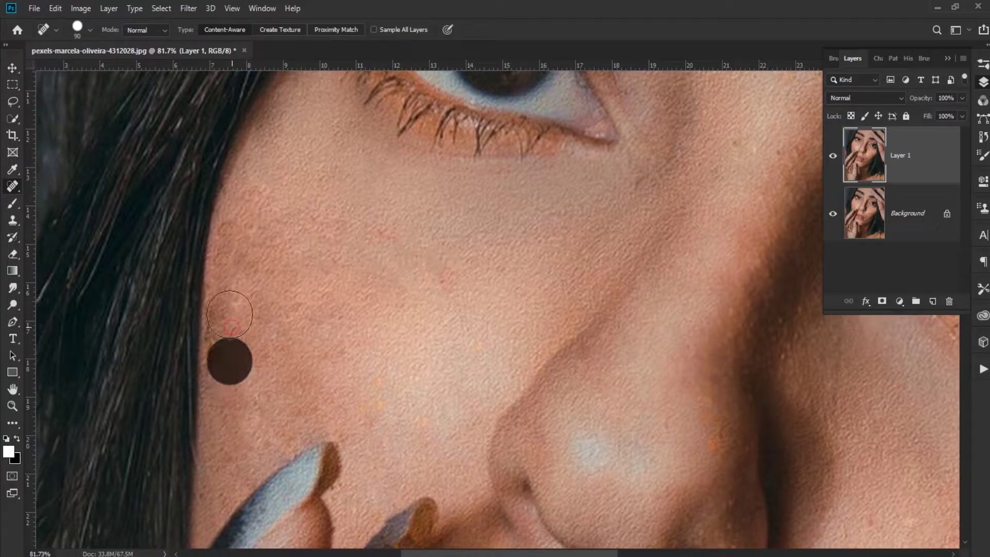
click(639, 184)
click(773, 163)
click(716, 426)
scroll(530, 352, down, 6)
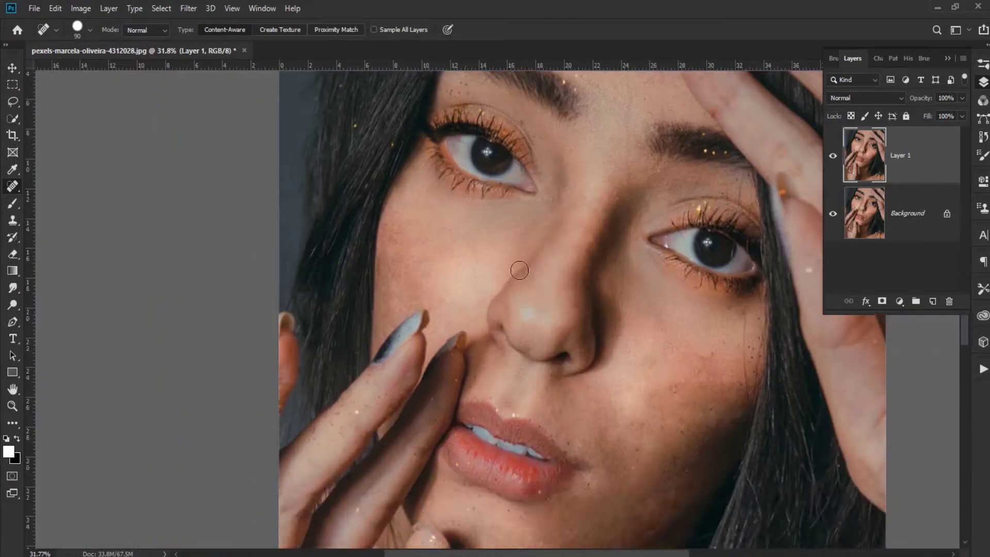
Heal the dark specks between the image-left eyebrow and upper eyelid with a 40 px brush.
scroll(572, 207, up, 6)
click(292, 396)
click(282, 423)
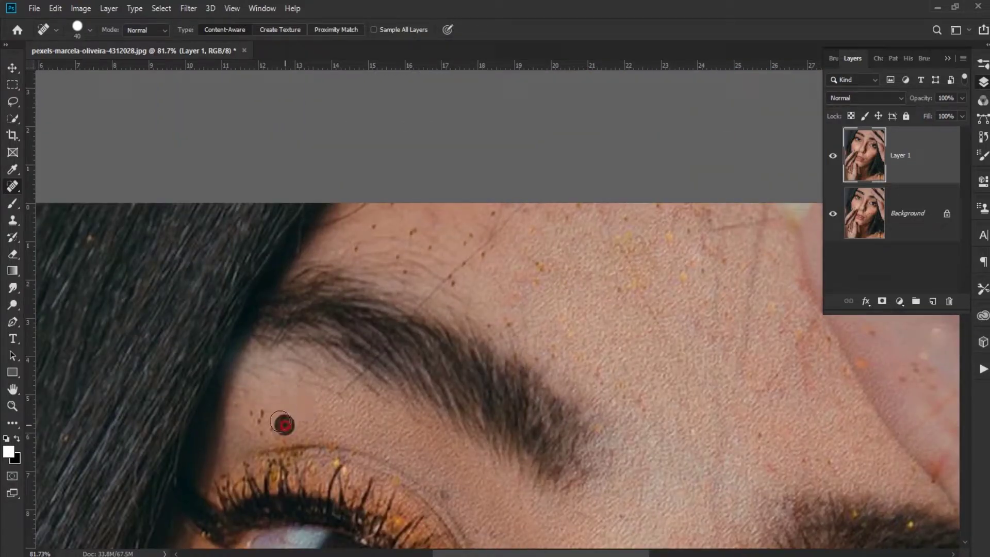
click(252, 413)
click(337, 462)
scroll(330, 412, down, 3)
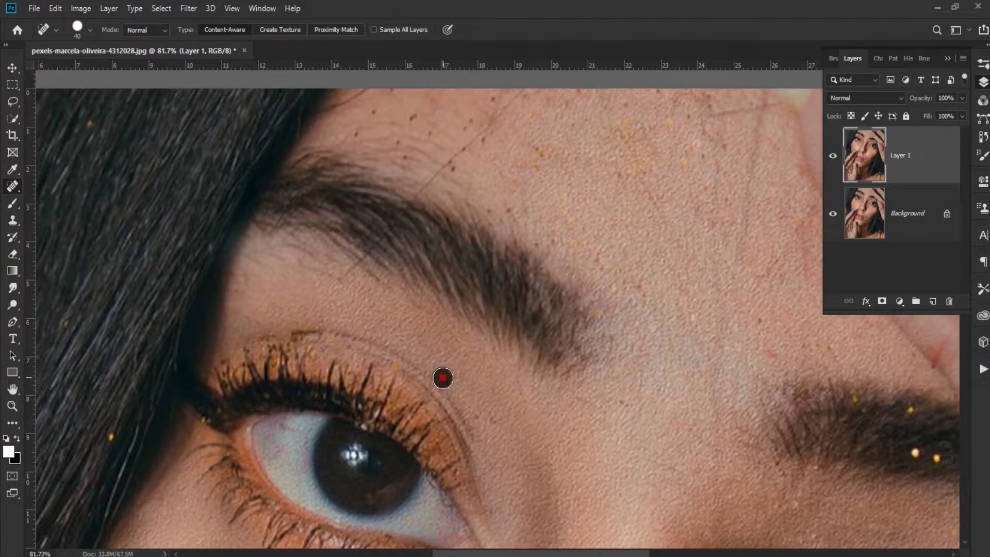
Clone clean skin over the glitter along the image-left upper eyelid using a 60 px Clone Stamp brush.
key(s)
key(bracketleft)
key(bracketleft)
key(bracketleft)
key(bracketleft)
key(bracketleft)
key(bracketleft)
key(bracketleft)
key(bracketleft)
key(bracketleft)
key(bracketleft)
key(bracketleft)
key(bracketleft)
key(bracketleft)
key(bracketleft)
scroll(327, 338, up, 1)
drag(328, 337, 415, 325)
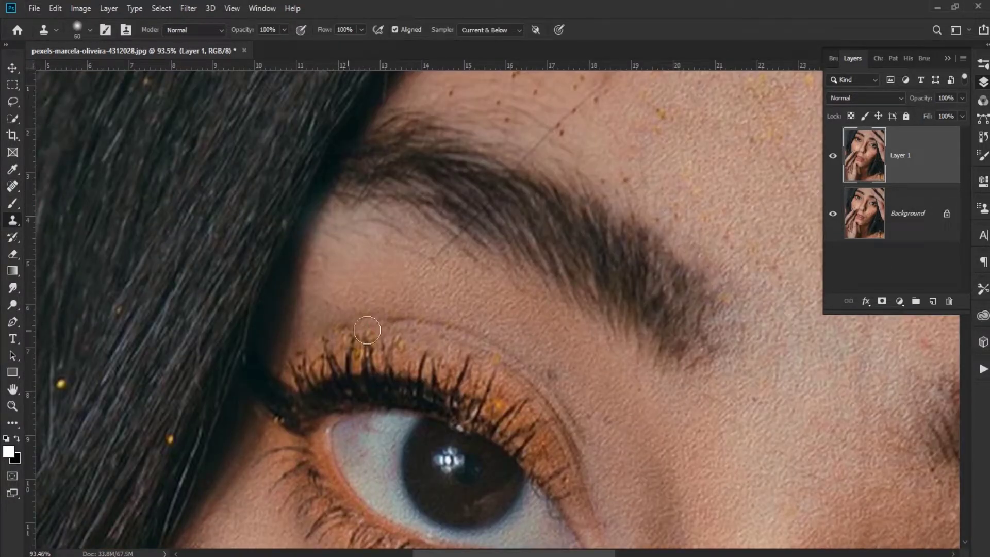
scroll(367, 330, down, 4)
Return to the Spot Healing Brush and heal the spot beside the inner end of the image-left eyebrow.
key(j)
scroll(441, 320, up, 6)
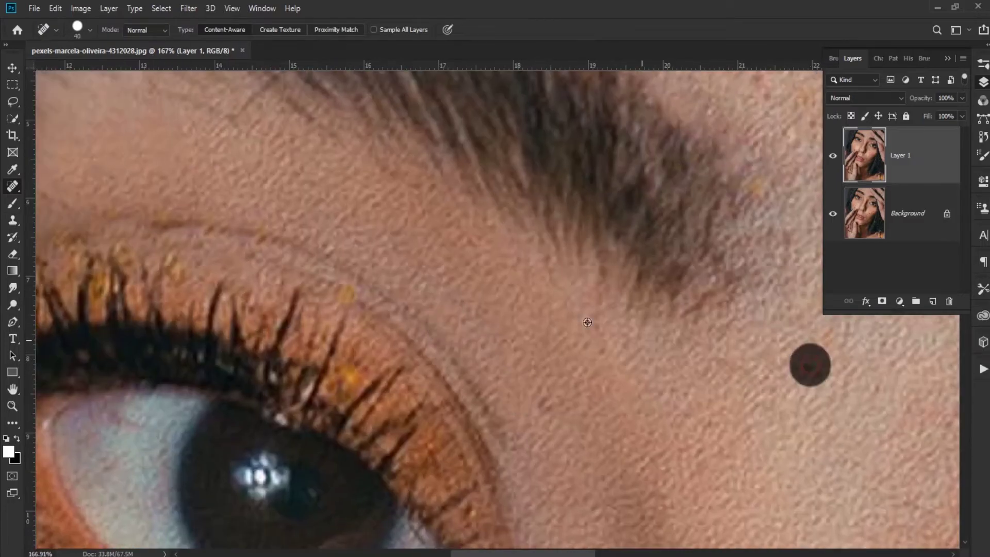
scroll(587, 322, down, 4)
Heal the blotches along the hair edge and on the upper part of the image-left cheek.
scroll(348, 237, up, 6)
click(332, 267)
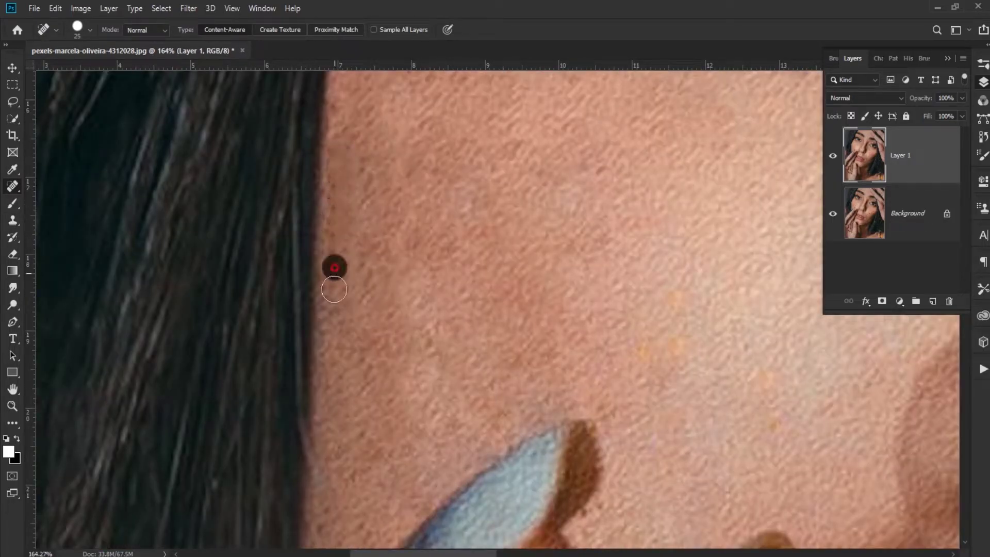
click(337, 191)
scroll(398, 220, down, 2)
click(341, 124)
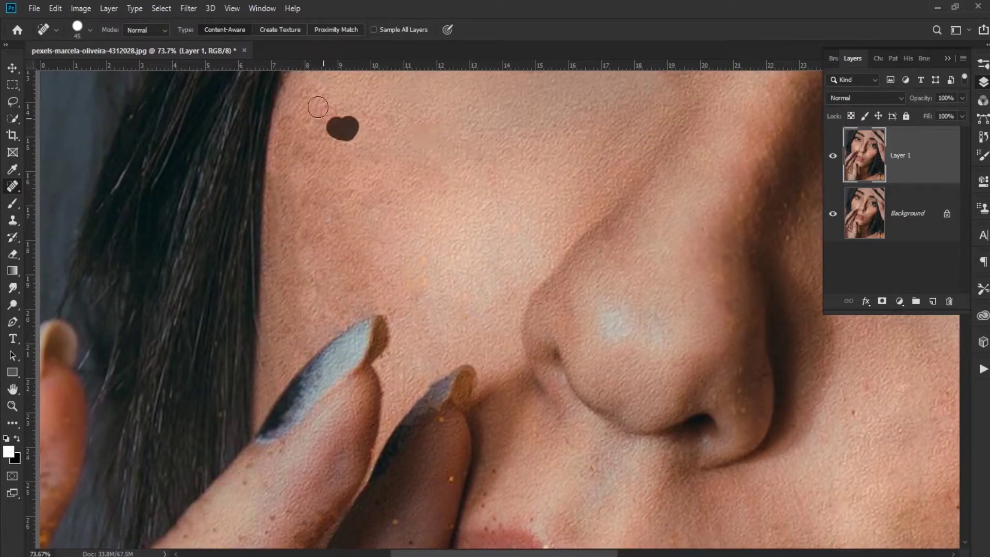
click(316, 136)
Heal the glitter specks above the upper lip and beside the mouth corner with a 60 px brush.
scroll(358, 178, down, 2)
key(bracketright)
key(bracketright)
scroll(457, 306, up, 3)
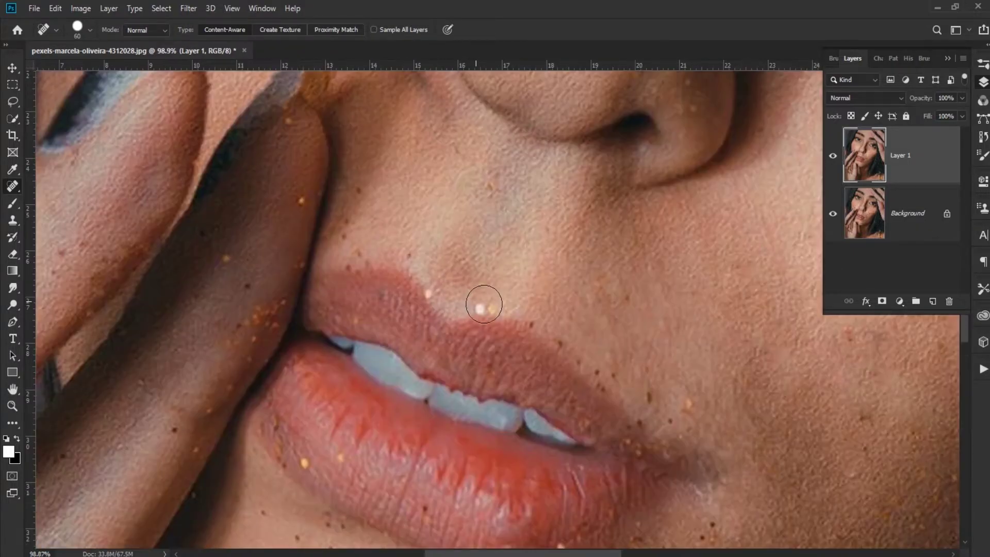
click(564, 334)
click(606, 369)
click(669, 423)
Heal the glitter specks on the lower lip with a 40 px brush.
scroll(672, 402, down, 6)
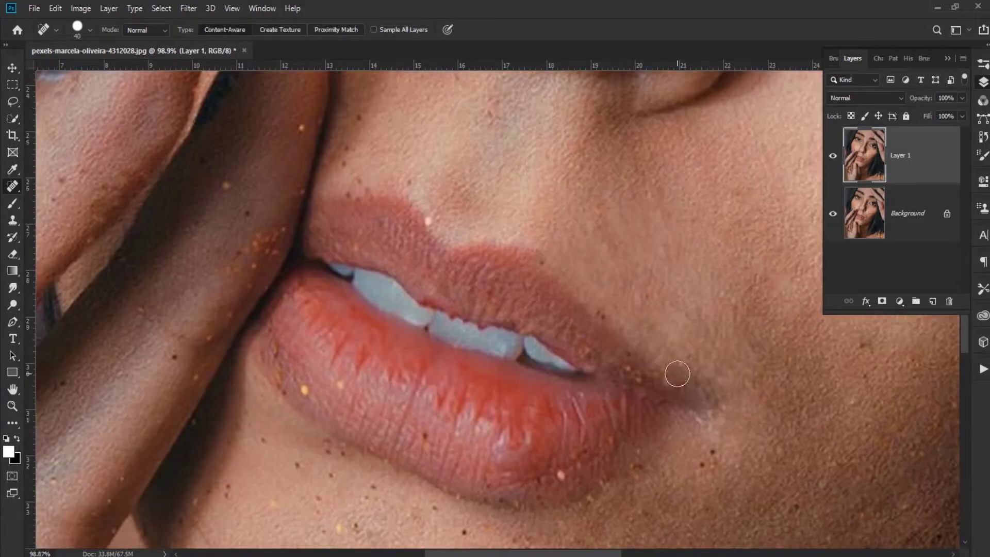
key(bracketleft)
click(308, 172)
click(557, 257)
Heal the dark and golden specks on the skin between the lower lip and the thumb using the 40 px brush.
scroll(486, 314, down, 2)
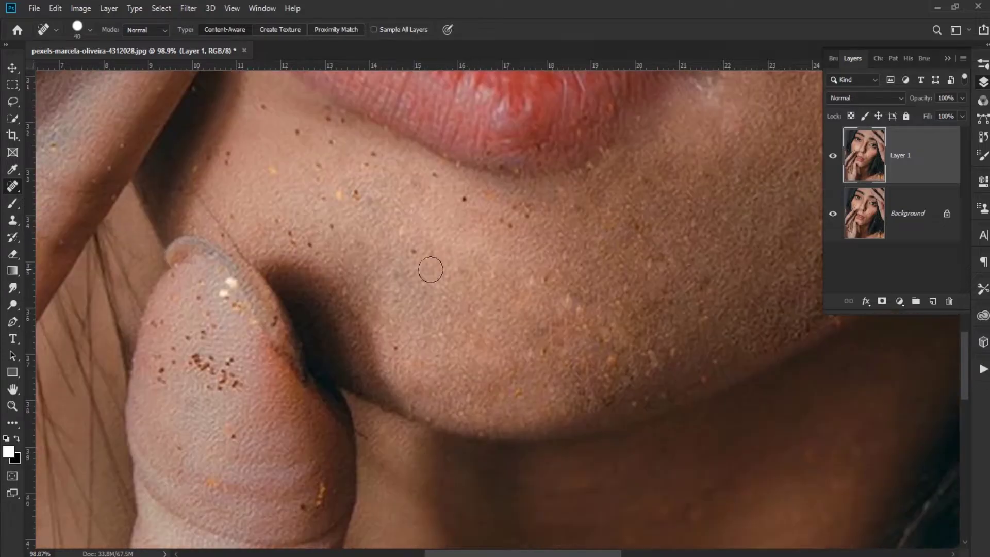
click(520, 214)
click(382, 166)
click(327, 128)
click(300, 136)
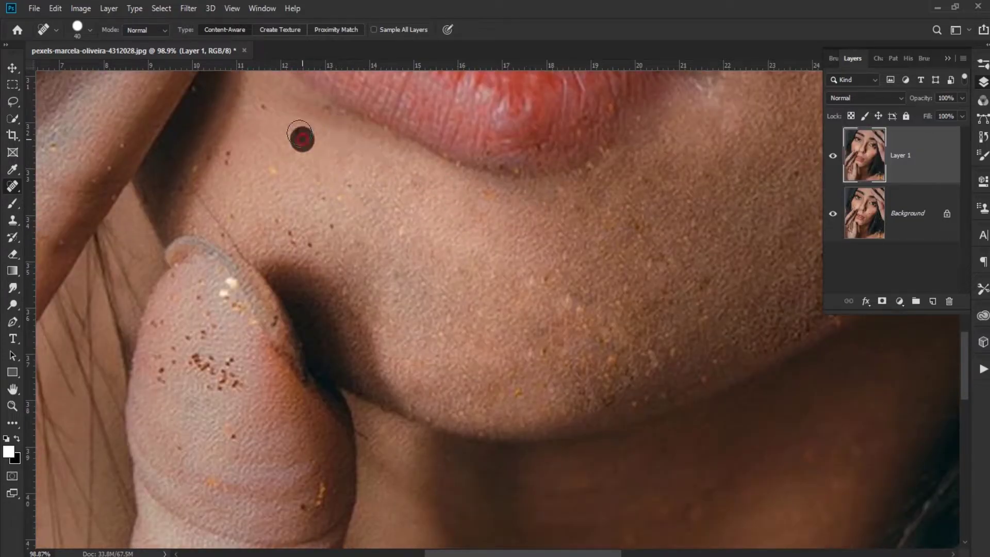
click(226, 153)
click(189, 180)
click(270, 165)
click(343, 184)
click(316, 239)
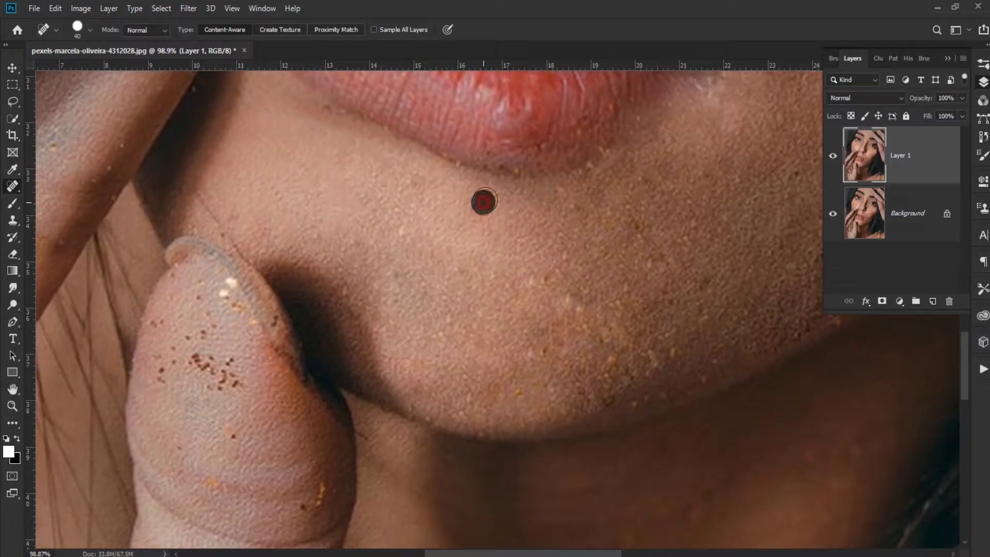
Heal the glitter and blotches along the lower chin and jaw with a 50 px brush.
key(])
click(575, 343)
click(607, 344)
click(619, 378)
click(526, 406)
click(473, 419)
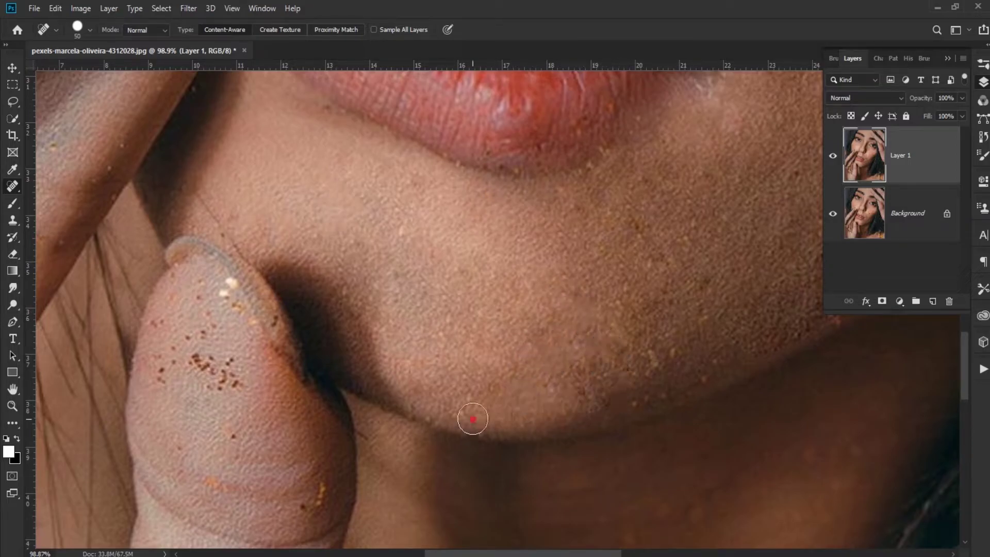
click(436, 395)
click(636, 393)
click(676, 338)
click(687, 209)
Heal the specks along the upper lip's edge and on the skin between the lip and nose with the 50 px brush.
scroll(604, 238, up, 5)
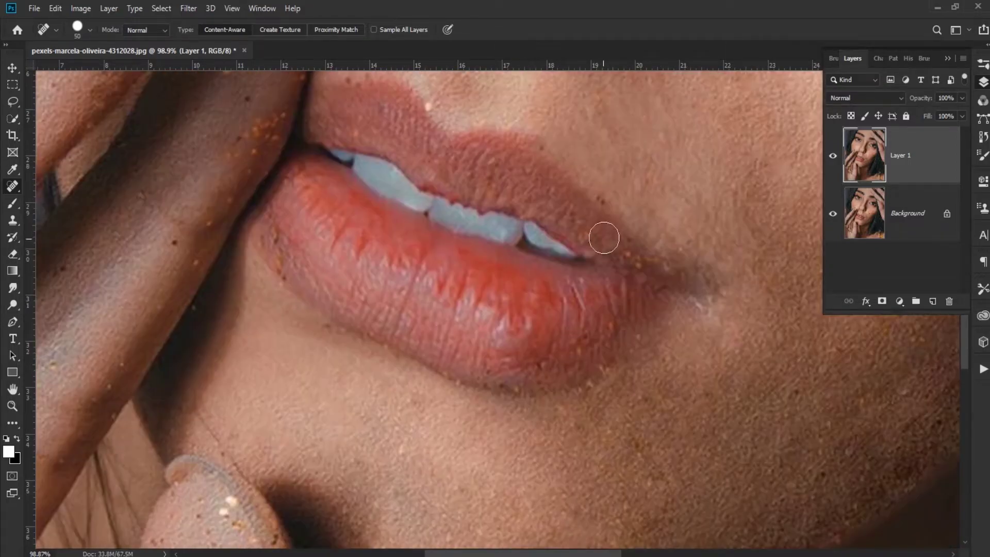
scroll(520, 206, down, 5)
scroll(466, 144, up, 5)
click(460, 269)
click(449, 327)
click(508, 331)
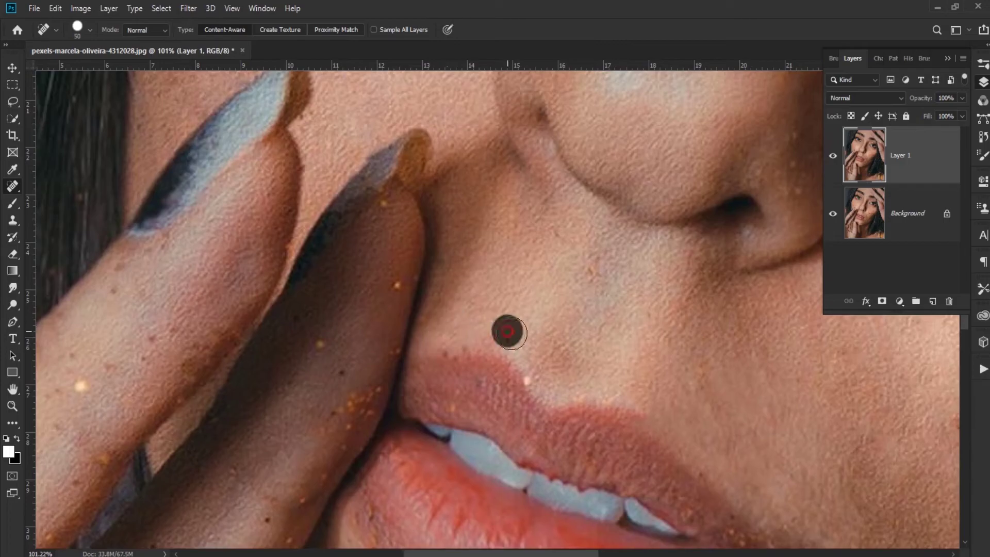
click(558, 258)
scroll(502, 278, down, 5)
scroll(498, 278, up, 5)
click(522, 310)
click(614, 140)
Heal the dark spots on the image-right cheek, beside the hair edge and along the jaw.
scroll(671, 201, up, 2)
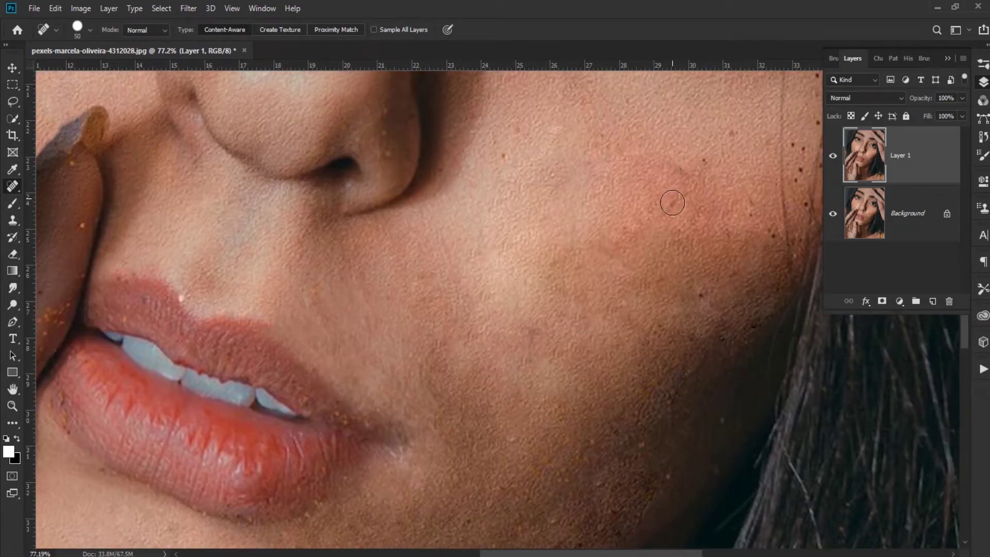
click(701, 163)
click(736, 139)
scroll(486, 226, up, 3)
click(536, 186)
scroll(533, 212, up, 4)
click(538, 184)
click(538, 251)
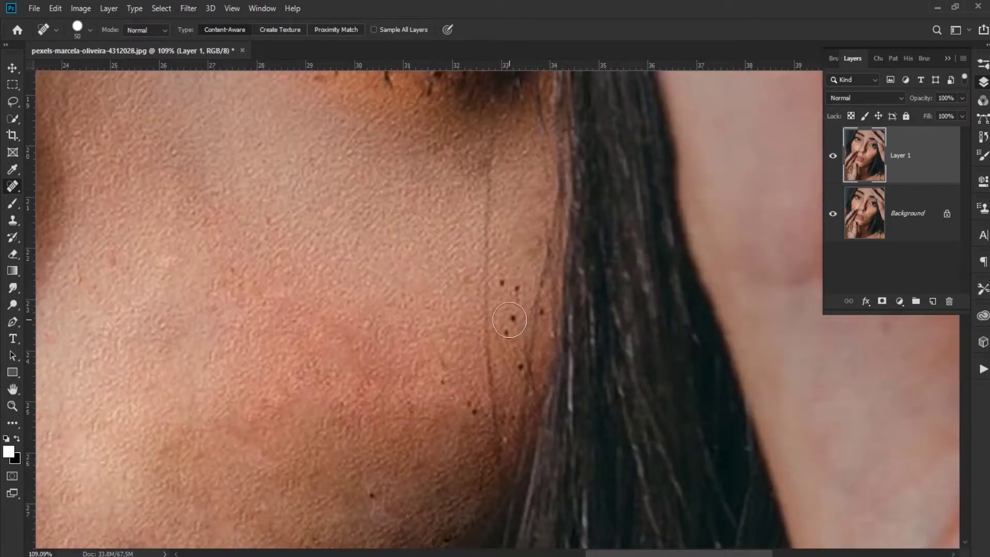
scroll(449, 358, down, 4)
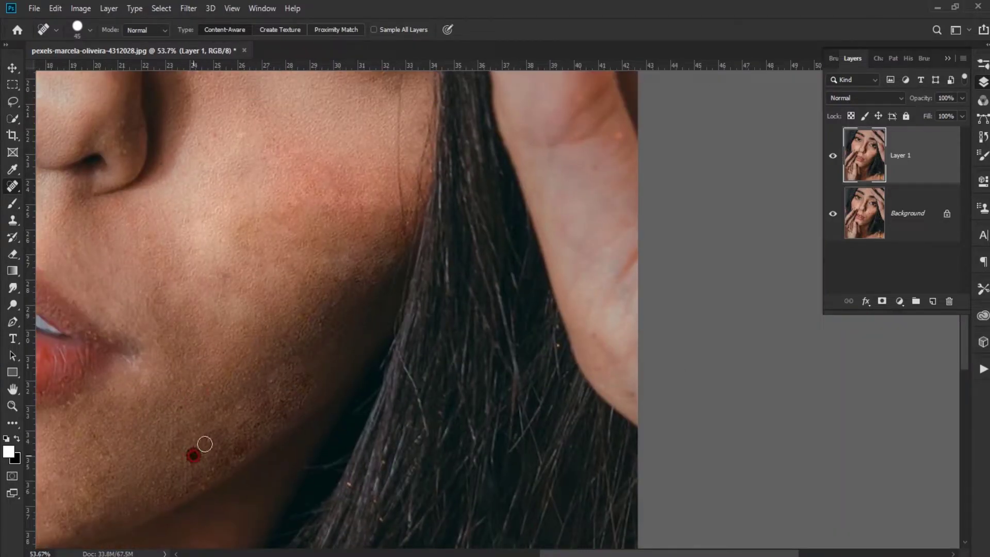
scroll(247, 439, down, 4)
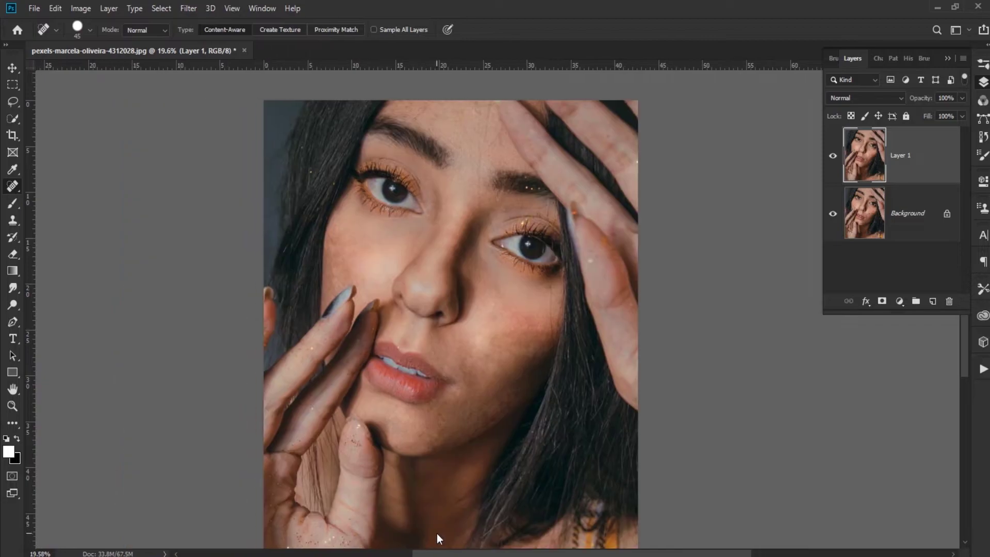
Heal the glitter specks on the finger resting on the forehead and on the adjacent skin with a 45 px brush.
scroll(580, 157, up, 5)
scroll(579, 156, up, 3)
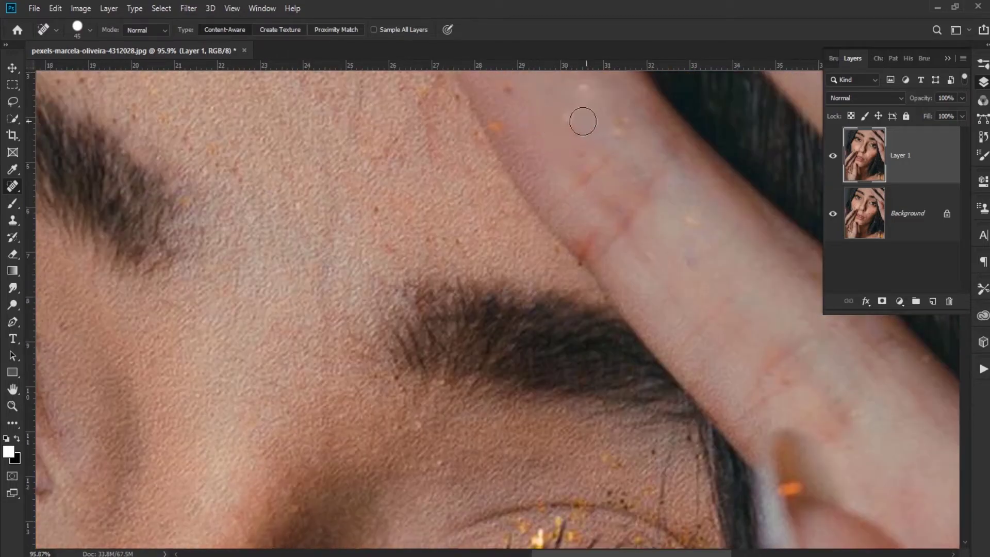
click(457, 239)
scroll(477, 237, up, 3)
click(459, 120)
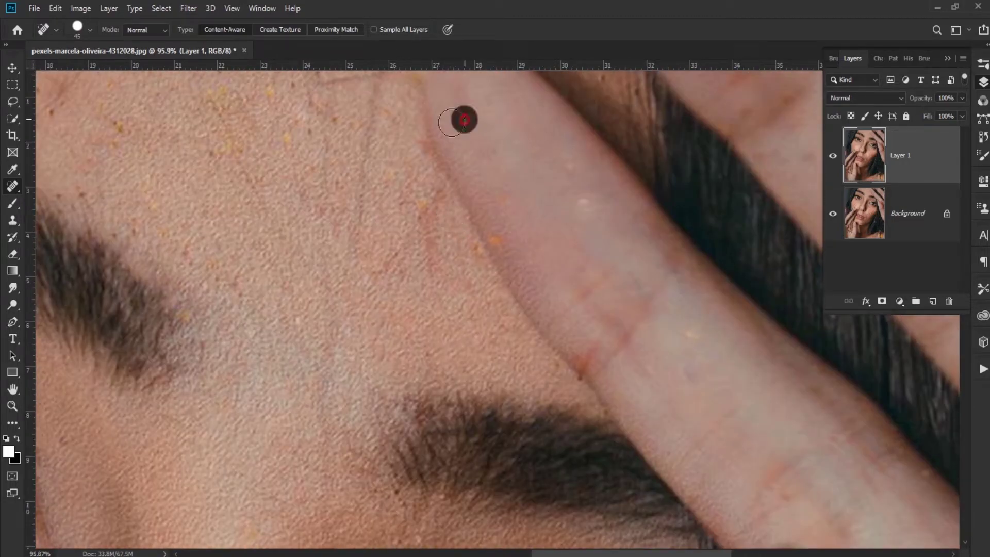
click(334, 116)
click(294, 120)
click(271, 95)
click(308, 136)
Heal more specks across the upper forehead between the image-left eyebrow and the finger.
scroll(308, 136, down, 4)
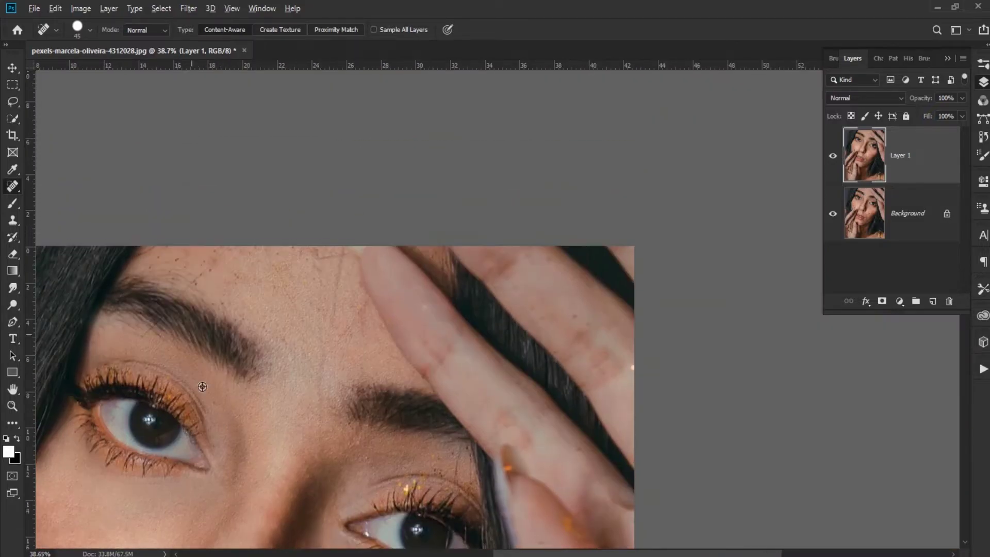
scroll(304, 217, up, 5)
click(302, 222)
click(291, 171)
click(352, 133)
click(407, 241)
click(508, 232)
click(484, 188)
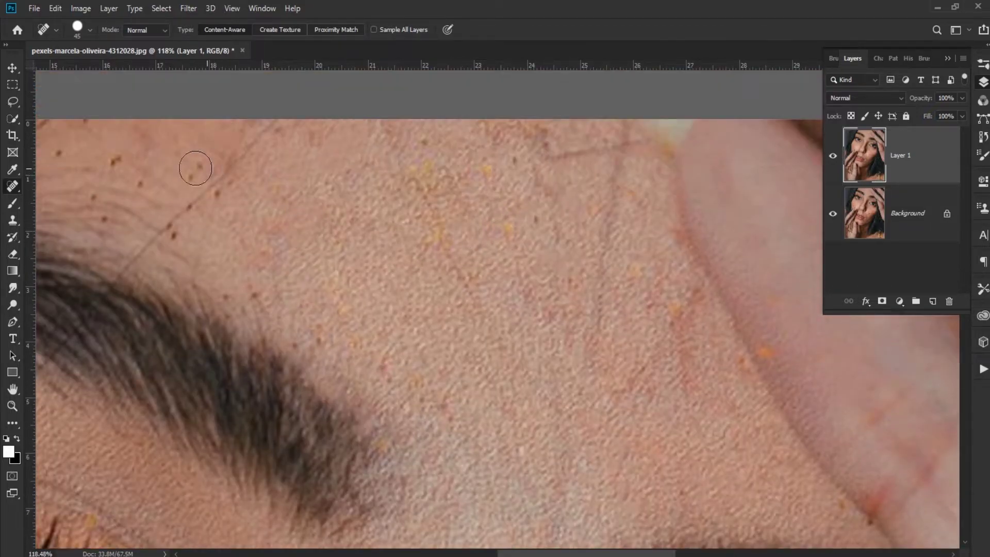
Heal the dark specks and the stray hair on the forehead above the image-left eyebrow.
click(175, 233)
click(189, 210)
click(230, 187)
click(230, 163)
click(280, 123)
click(259, 140)
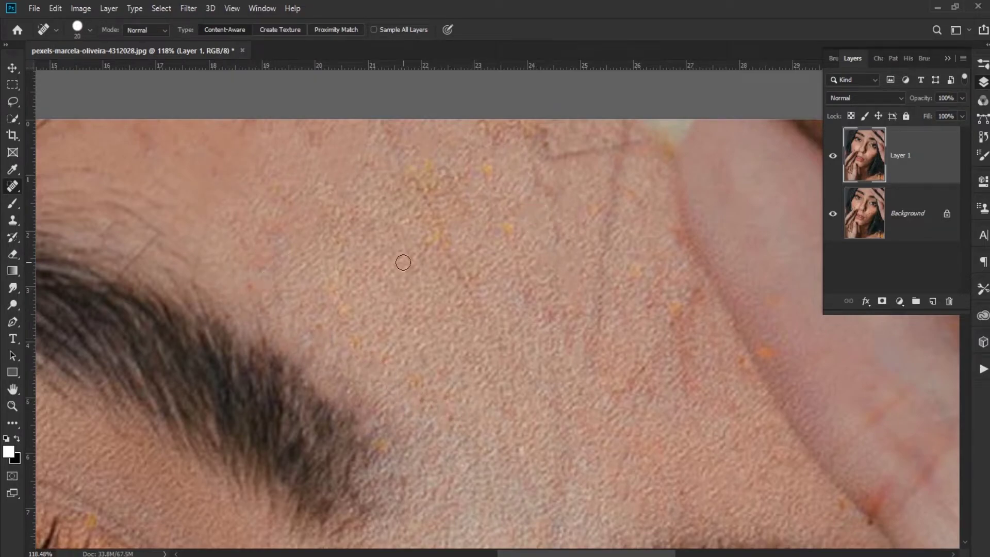
Enlarge the healing brush and paint over the dark patches along the image-right jawline.
scroll(403, 263, down, 4)
scroll(486, 327, up, 5)
key(])
key(])
key(])
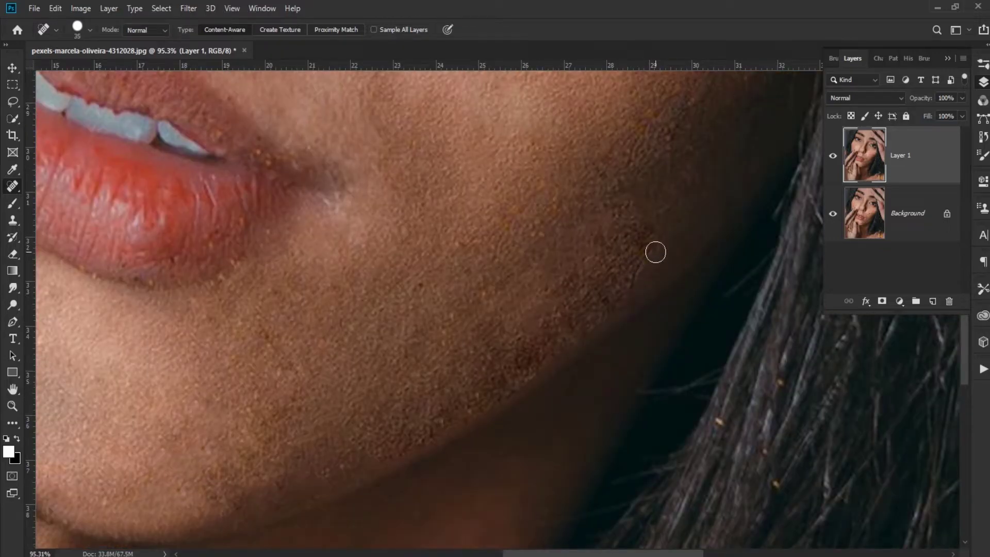
drag(625, 217, 617, 233)
drag(592, 308, 614, 256)
Heal the orange glitter and dark specks on the shaded finger beside the mouth with a 40 px brush.
scroll(522, 384, down, 4)
scroll(247, 167, up, 5)
key(])
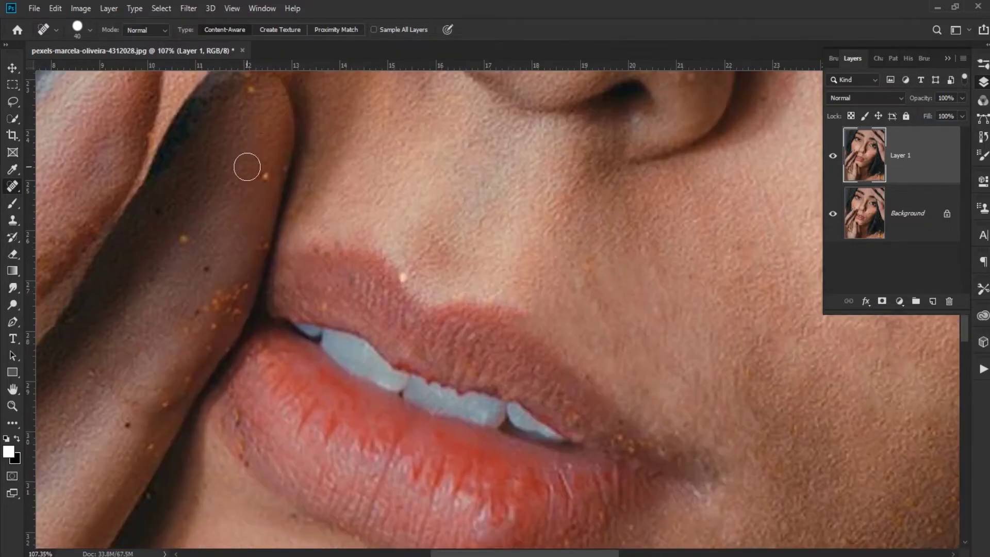
click(228, 298)
drag(253, 288, 237, 291)
drag(192, 317, 247, 376)
scroll(221, 347, down, 3)
click(228, 349)
Heal the glitter and reddish specks on the lighter outer finger near the mouth using the 40 px brush.
scroll(249, 380, down, 4)
scroll(221, 325, down, 3)
scroll(189, 168, up, 3)
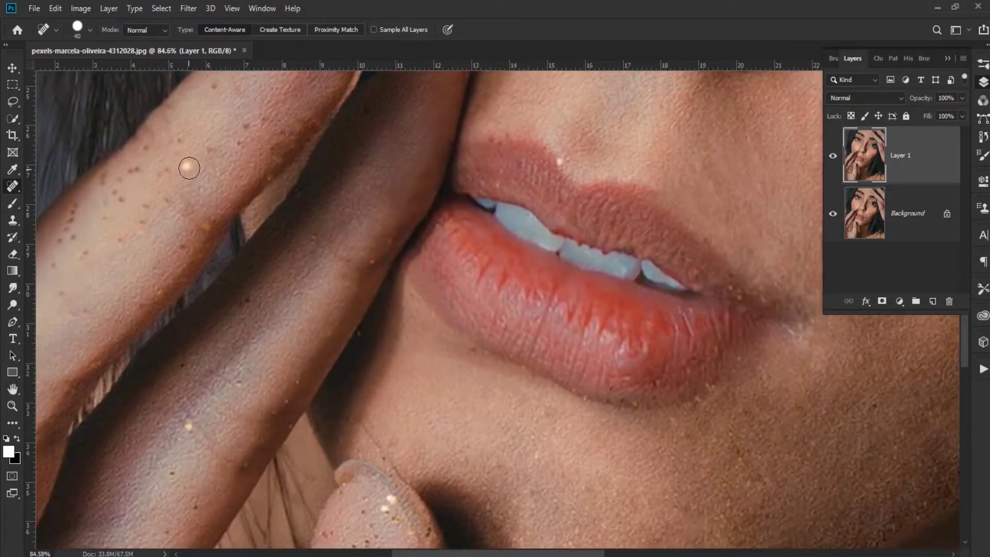
click(144, 210)
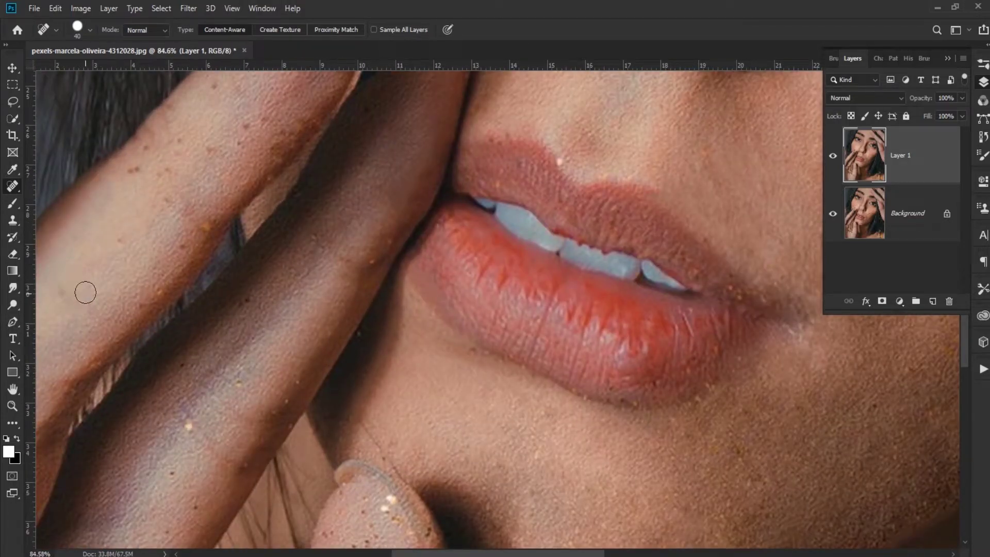
click(153, 159)
click(250, 131)
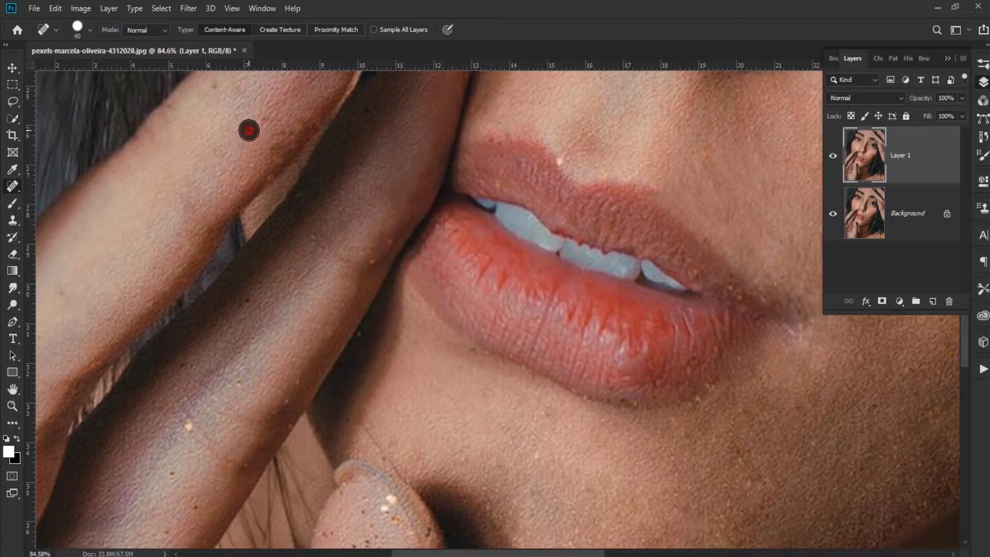
Heal the dark specks and glitter on the thumb and the remaining spot on the outer finger.
scroll(256, 165, up, 4)
scroll(273, 246, down, 5)
scroll(254, 221, up, 6)
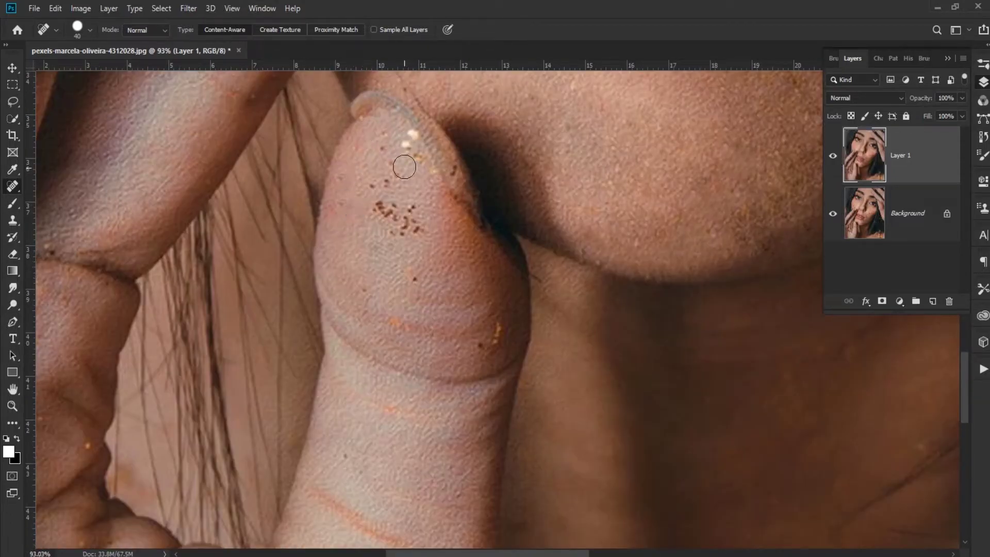
click(389, 172)
click(410, 141)
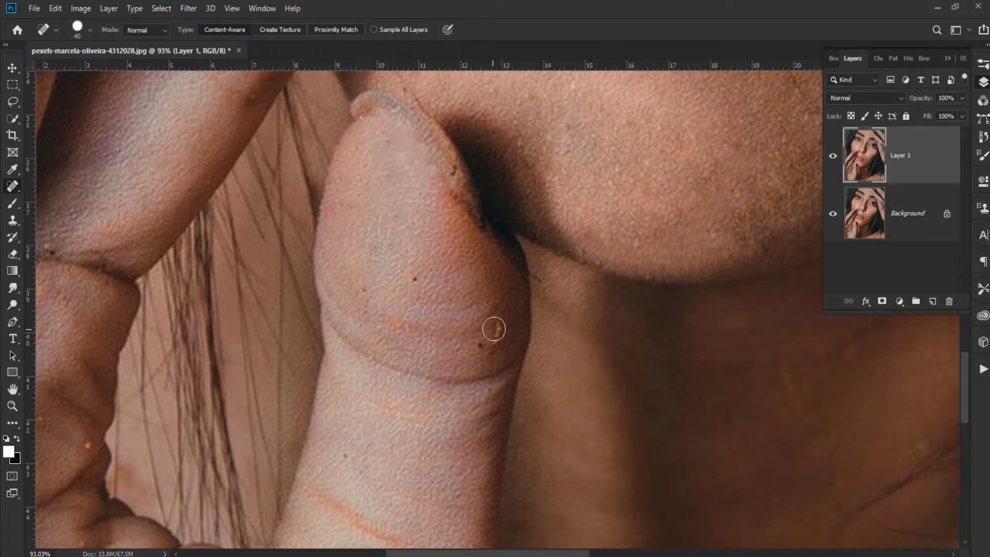
scroll(357, 458, down, 3)
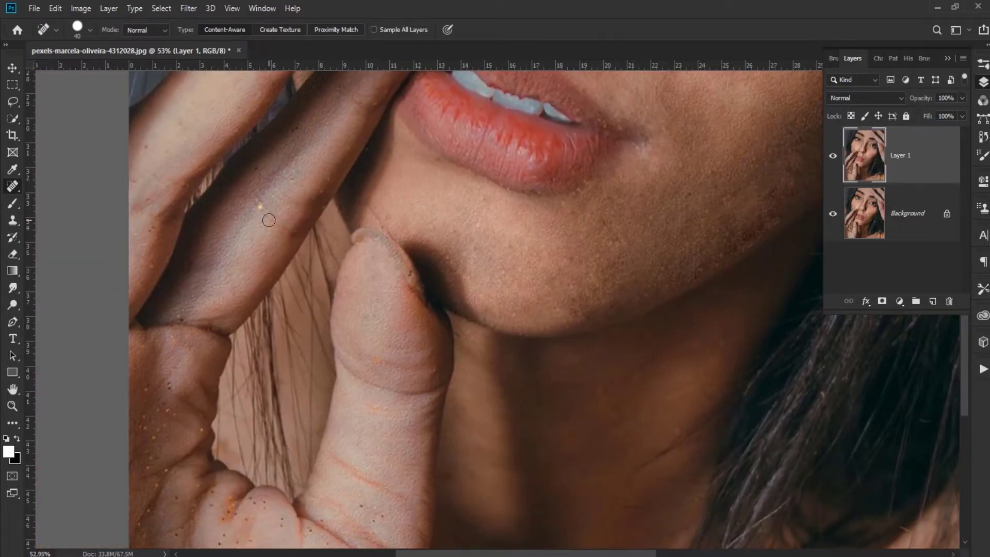
click(149, 149)
Heal the golden specks between the image-right eyebrow and the eyelid crease with the 40 px brush.
scroll(157, 141, down, 4)
scroll(601, 199, up, 8)
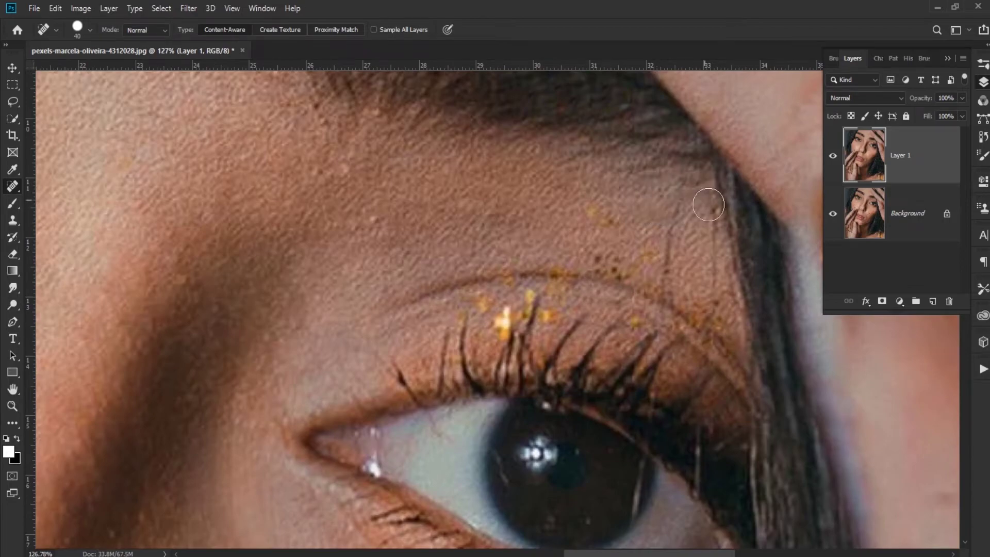
click(623, 260)
Heal the bright glitter above the lashes on the image-right upper eyelid with a 15 px brush.
key(bracketleft)
key(bracketleft)
key(bracketleft)
key(bracketleft)
key(bracketleft)
scroll(524, 317, up, 3)
drag(467, 276, 498, 273)
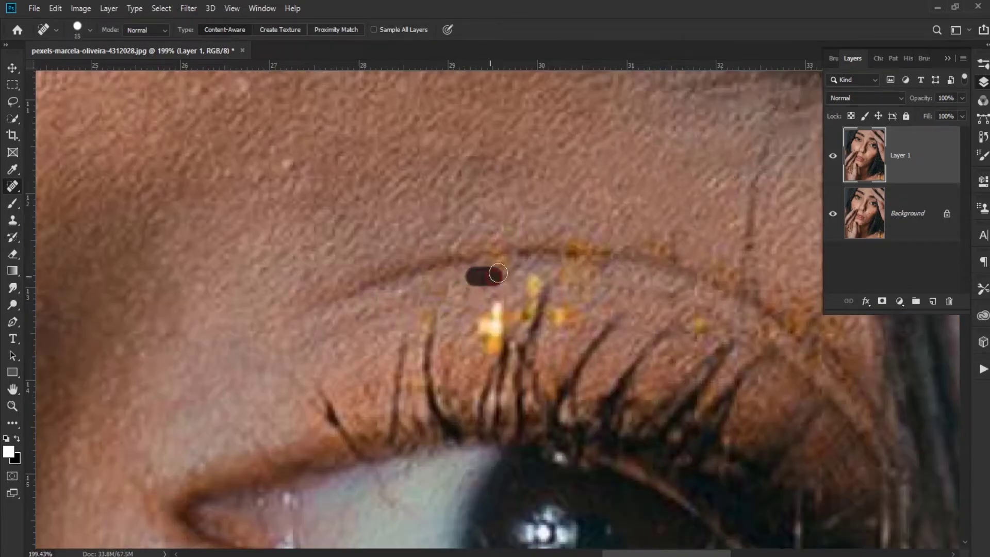
drag(432, 312, 455, 305)
mouse_move(492, 335)
mouse_down()
mouse_move(495, 310)
mouse_move(507, 329)
mouse_up()
click(535, 284)
click(526, 312)
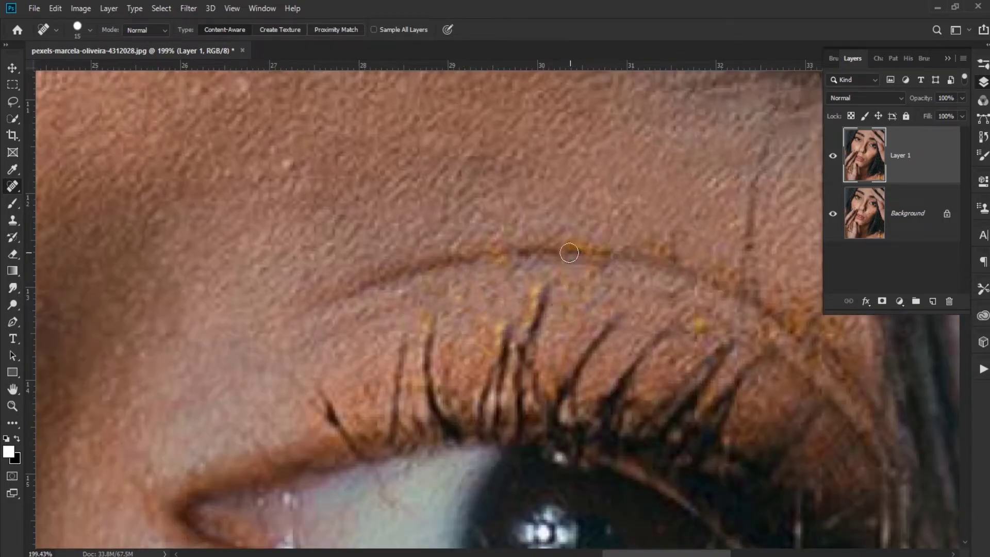
Heal the glitter along the image-right eyelid crease and the remaining flecks at the lash tips.
drag(569, 253, 436, 264)
drag(494, 338, 494, 305)
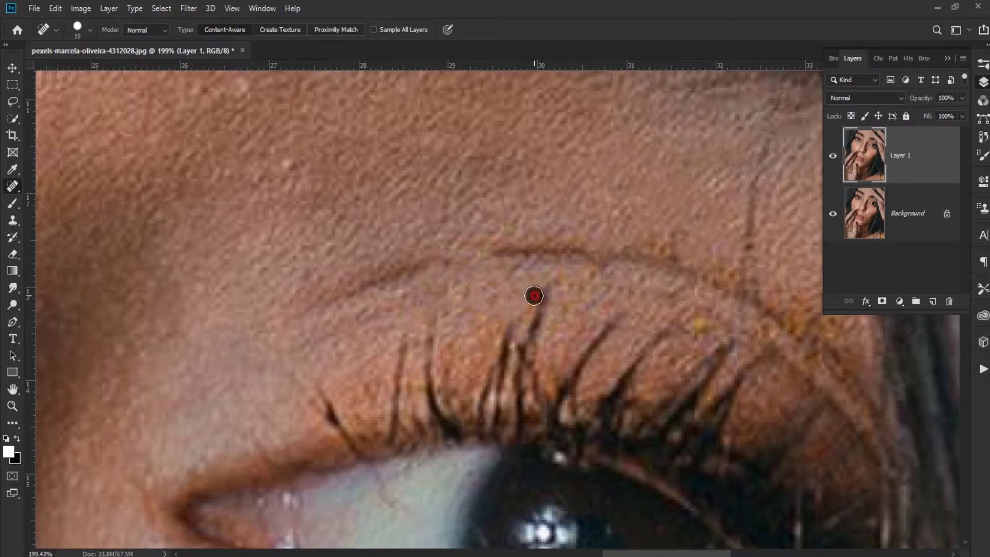
Heal the orange glitter along the edge of the fingertip beside the image-right eye with a larger brush.
scroll(697, 327, down, 5)
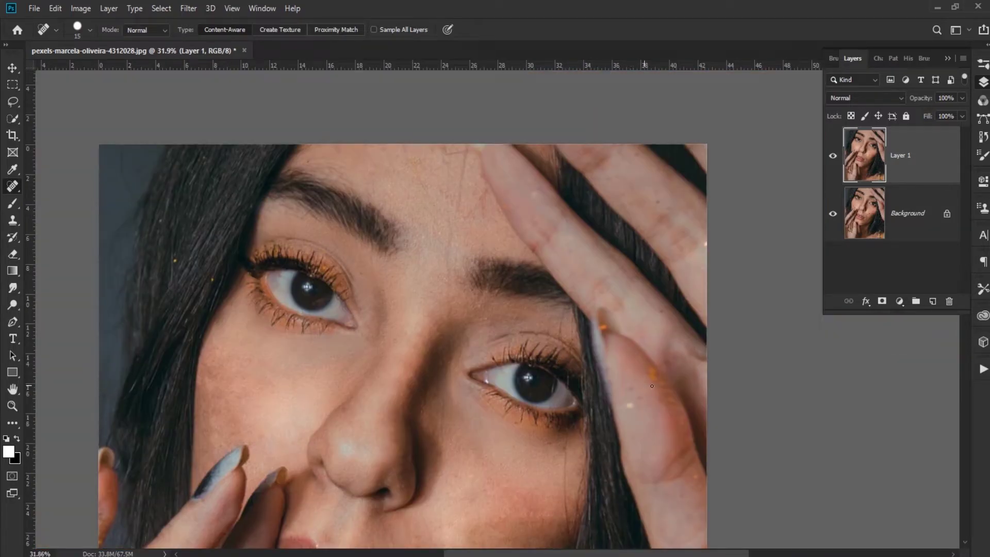
scroll(652, 386, up, 5)
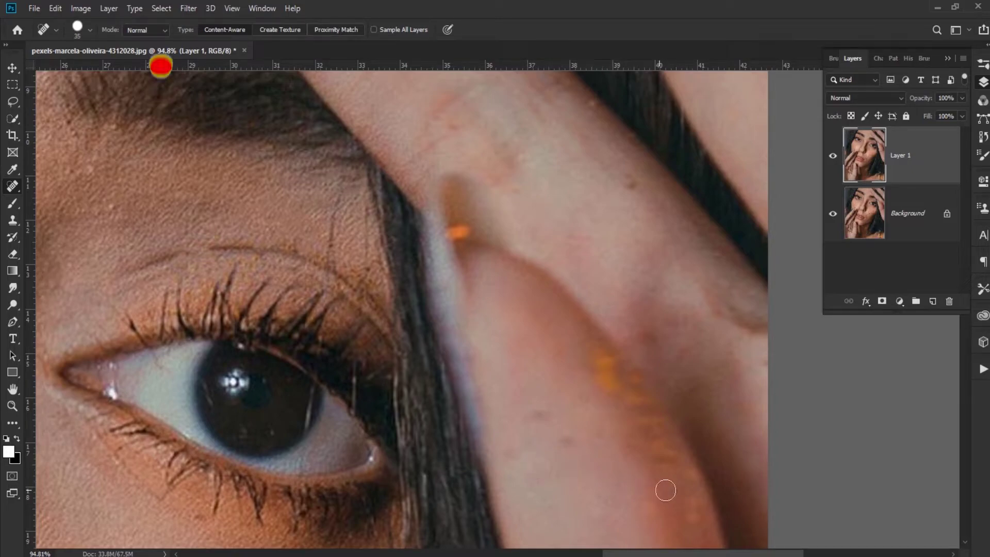
drag(598, 358, 618, 391)
drag(601, 354, 618, 367)
drag(643, 400, 665, 453)
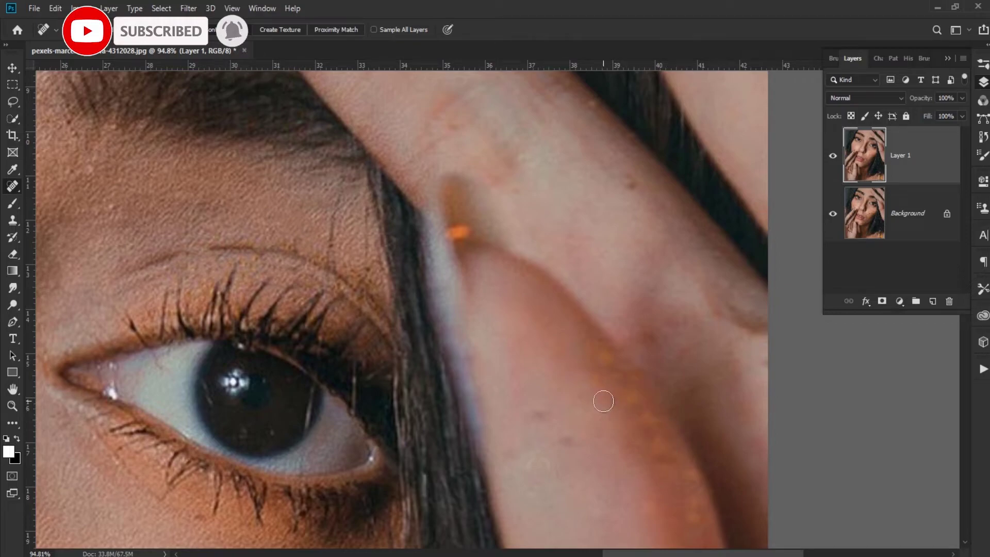
Duplicate the retouched layer with the whole portrait in view and switch to the Move tool.
scroll(513, 375, down, 8)
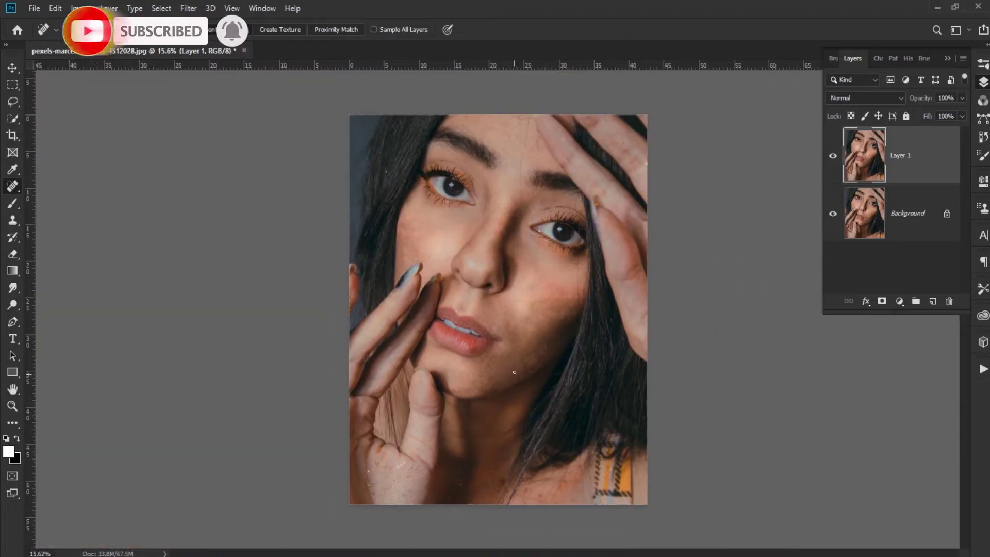
key(ctrl+0)
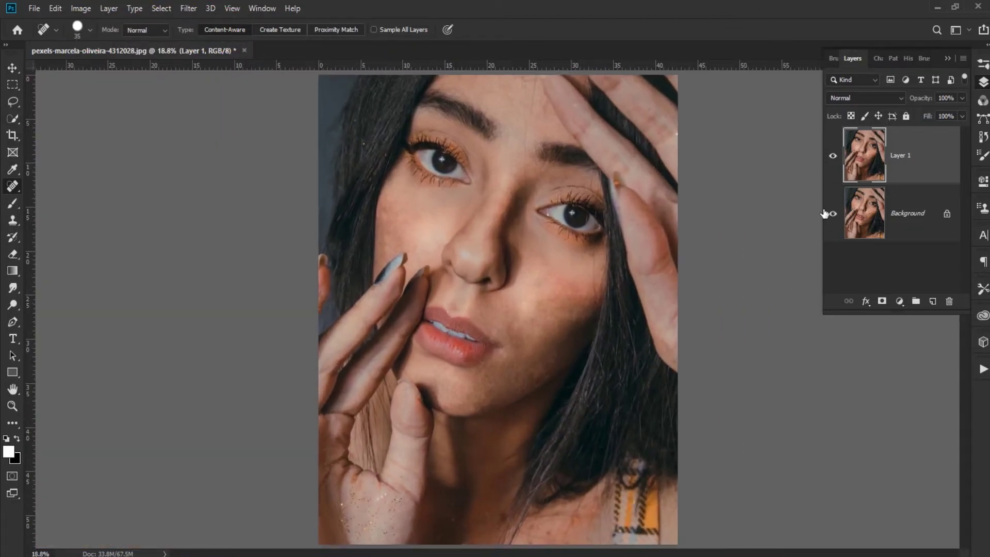
key(ctrl+j)
key(v)
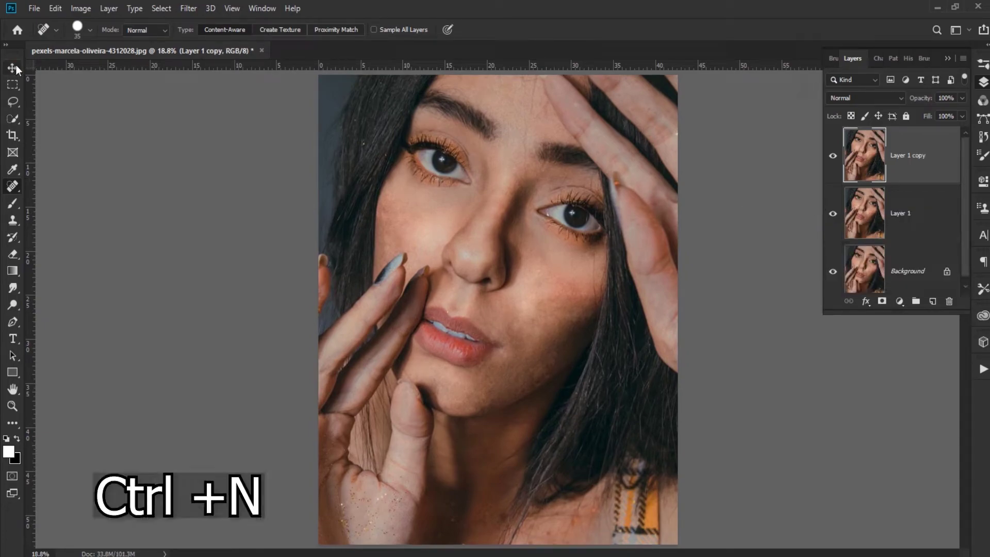
Invert the duplicated portrait layer and set its blend mode to Vivid Light.
key(ctrl+i)
click(865, 98)
click(877, 306)
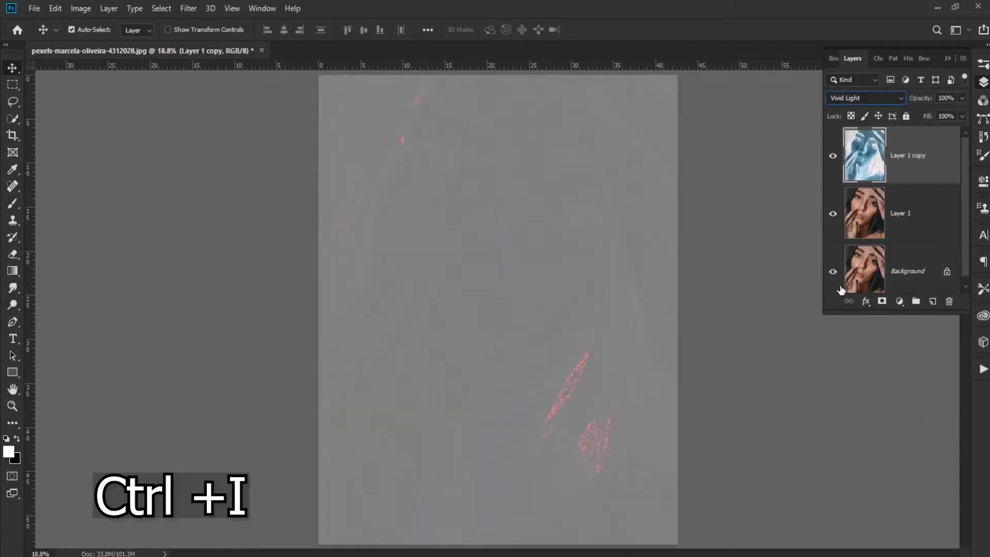
Apply a High Pass filter with a radius of 42.9 pixels to the inverted layer.
click(188, 8)
mouse_move(257, 266)
click(368, 279)
drag(454, 101, 155, 105)
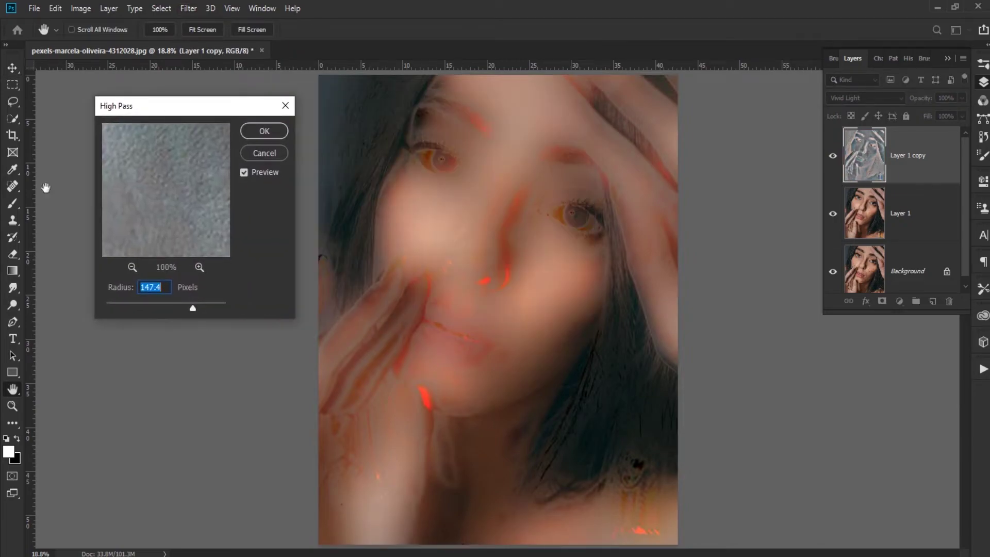
drag(190, 308, 168, 310)
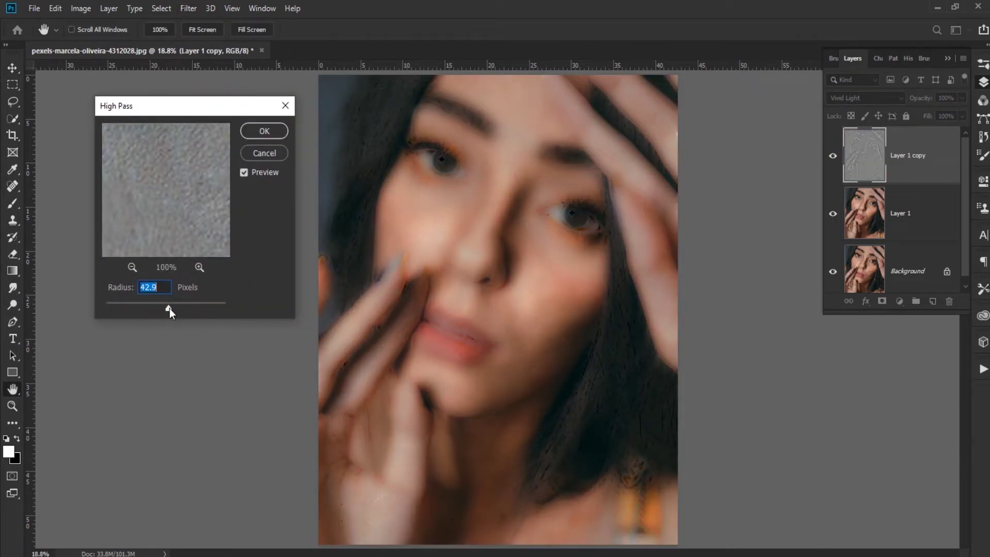
key(Return)
Add a black layer mask to the filtered layer and set the Brush to 53% opacity and 50% flow.
alt+click(881, 302)
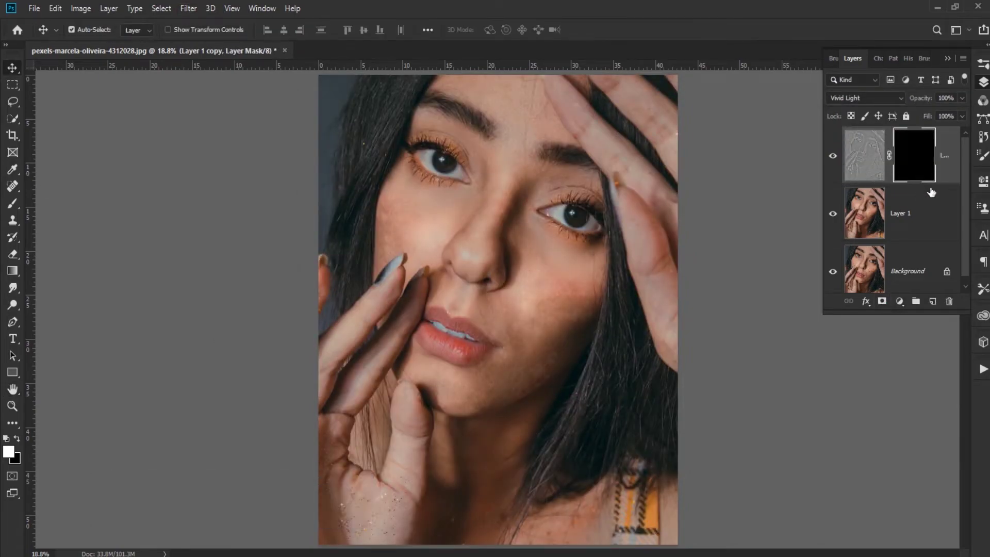
click(13, 204)
scroll(568, 268, up, 4)
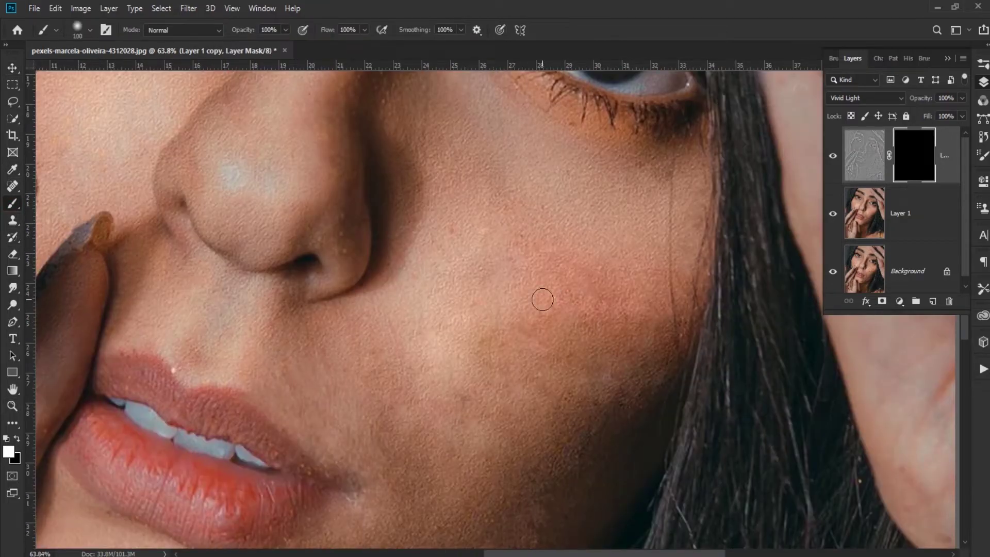
drag(260, 46, 259, 47)
click(364, 30)
drag(368, 46, 336, 47)
Paint white on the mask with a 300 px brush over the image-right cheek, jaw and chin to smooth the skin.
drag(577, 287, 426, 320)
scroll(550, 354, down, 3)
mouse_move(550, 354)
mouse_down()
mouse_move(374, 297)
mouse_move(468, 450)
mouse_move(445, 394)
mouse_up()
scroll(340, 306, down, 3)
drag(340, 306, 437, 329)
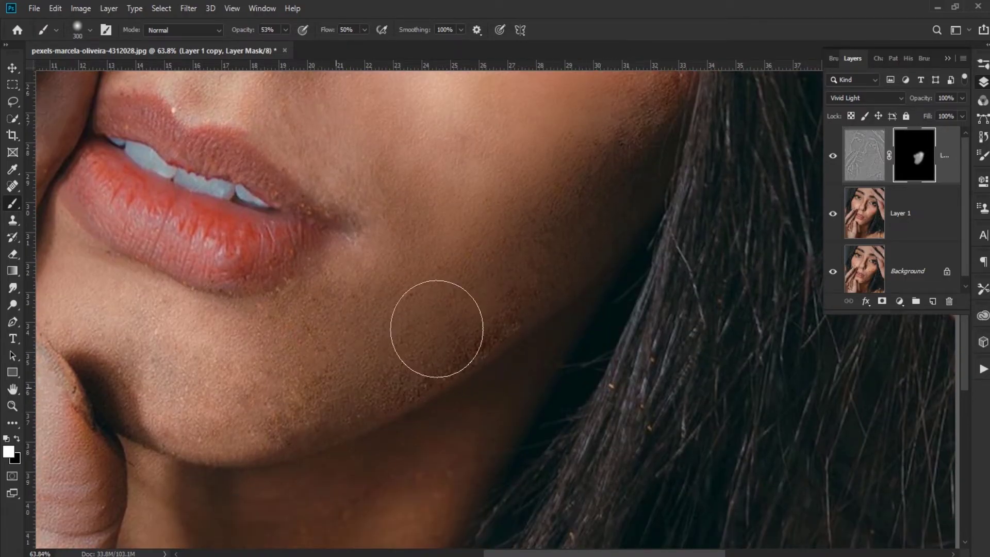
key(h)
drag(488, 243, 394, 229)
key(h)
drag(521, 418, 281, 239)
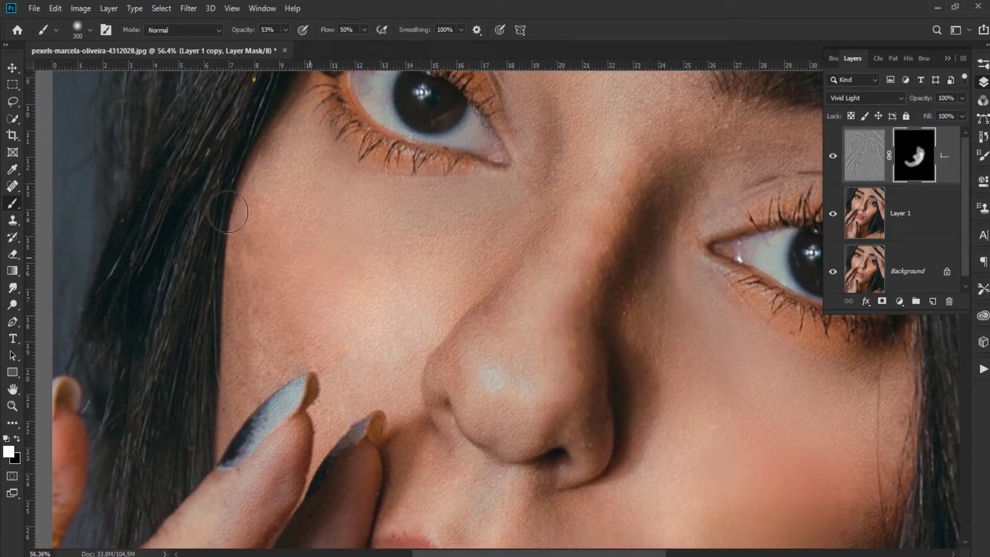
Paint the skin smoothing into the mask over the image-left cheek, the forehead and the area between the eyebrows.
key(h)
drag(227, 212, 557, 171)
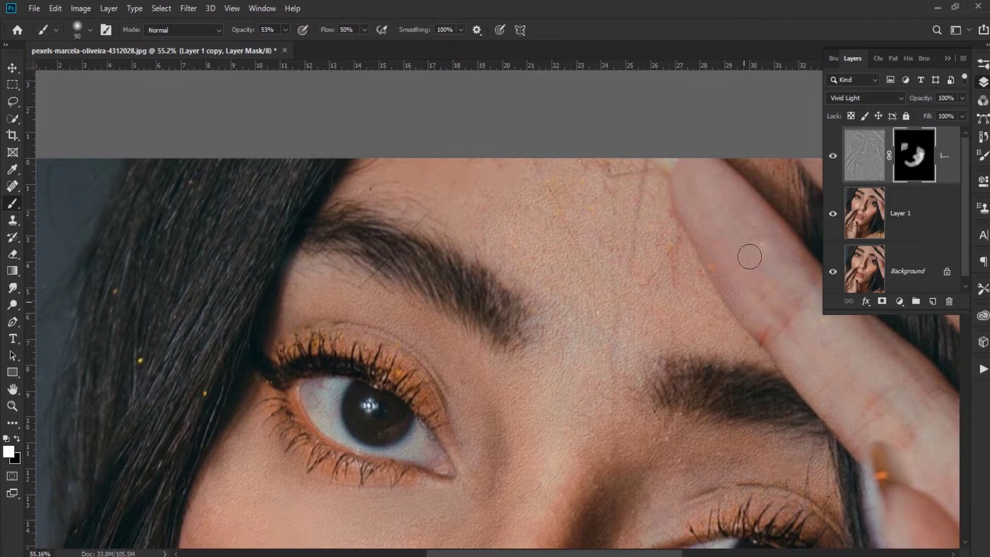
scroll(649, 302, down, 6)
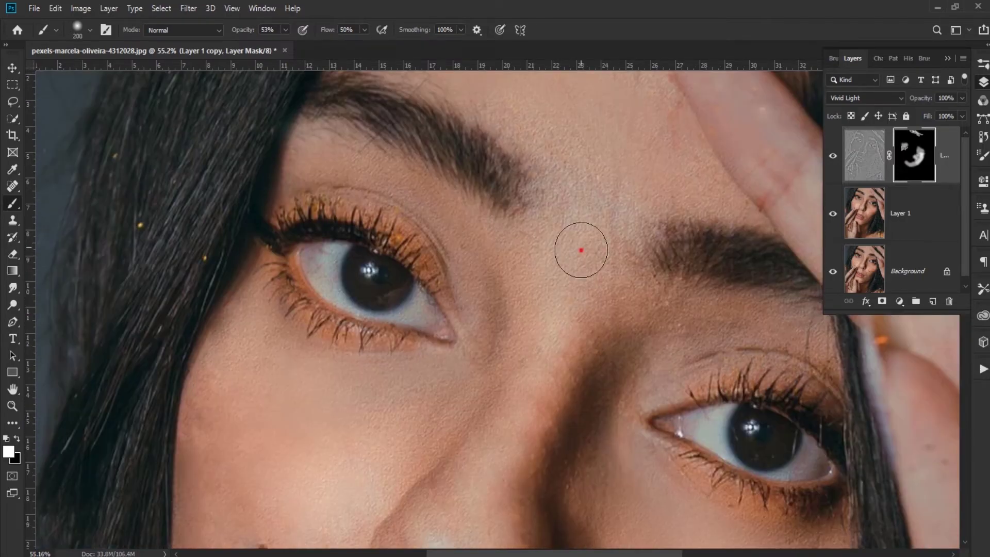
key(h)
drag(802, 207, 224, 228)
key(h)
Smooth the image-left cheek along the hairline and beneath the eye with a 200 px brush on the mask.
drag(182, 173, 232, 210)
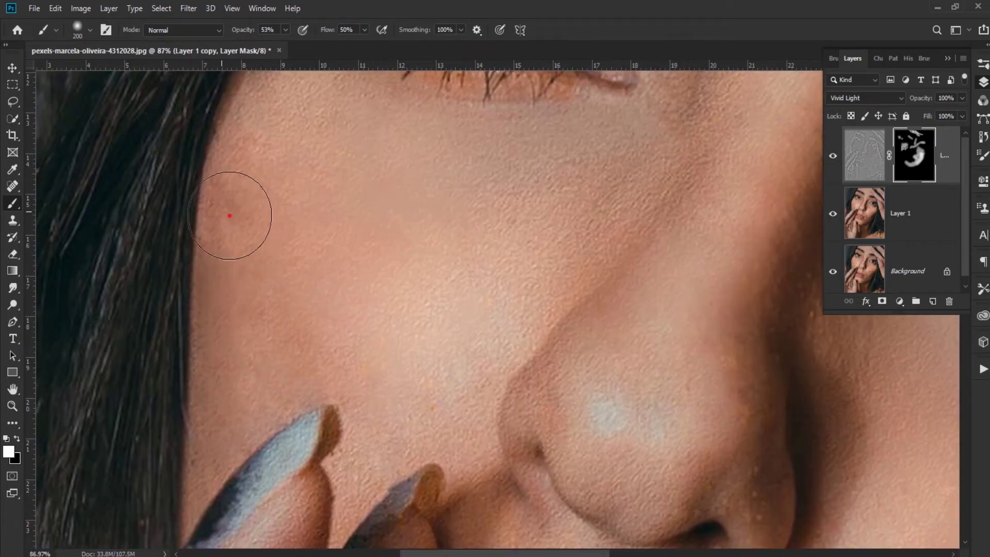
scroll(269, 190, down, 5)
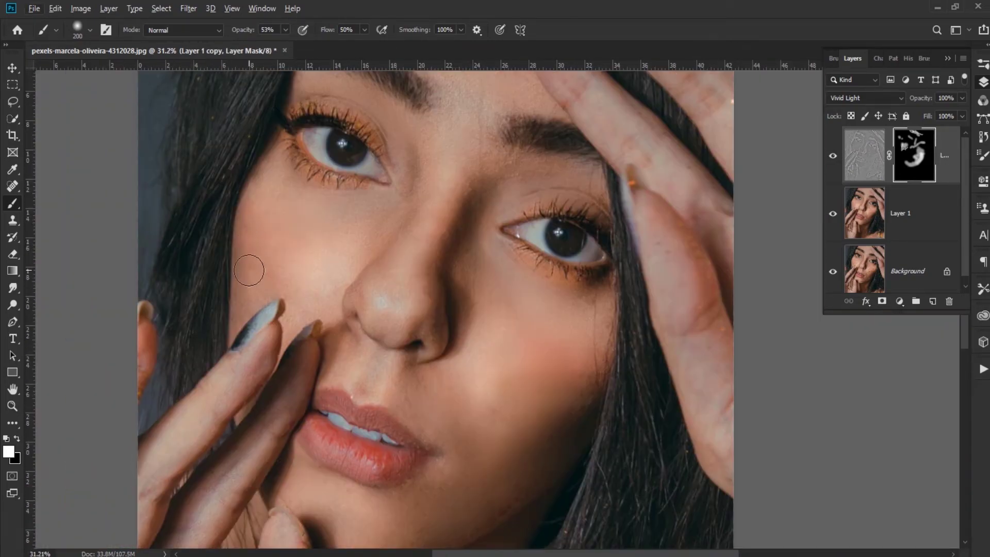
scroll(237, 263, up, 3)
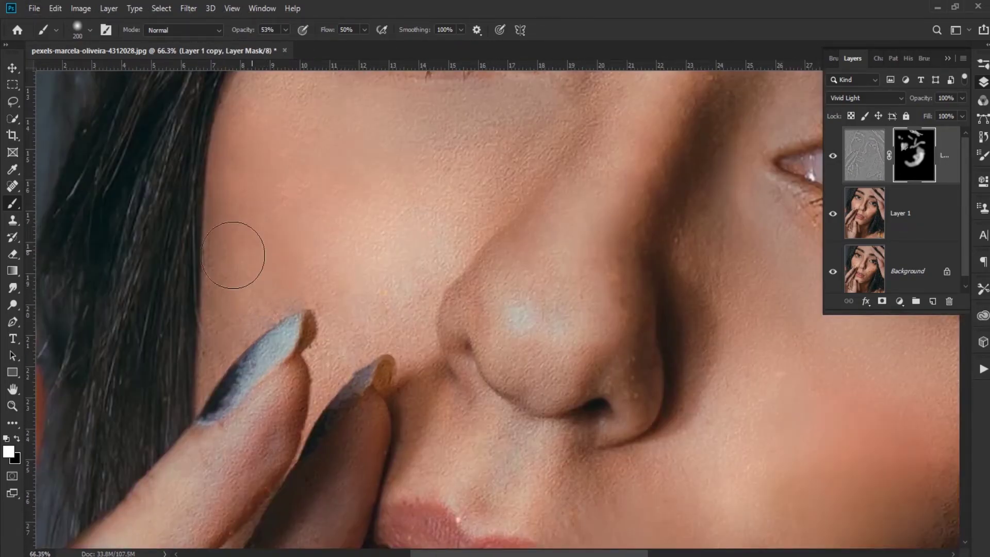
scroll(464, 222, down, 3)
scroll(509, 154, up, 3)
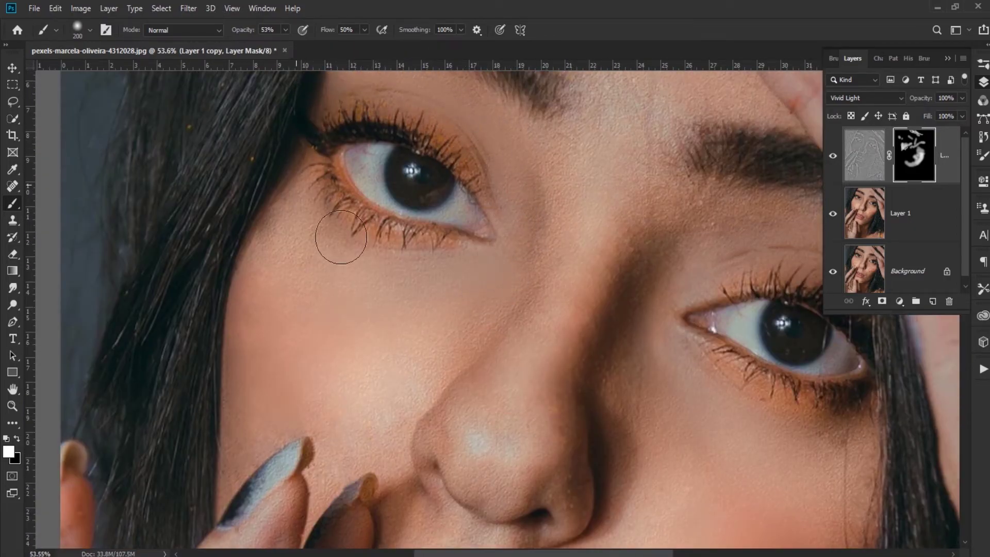
scroll(356, 173, down, 4)
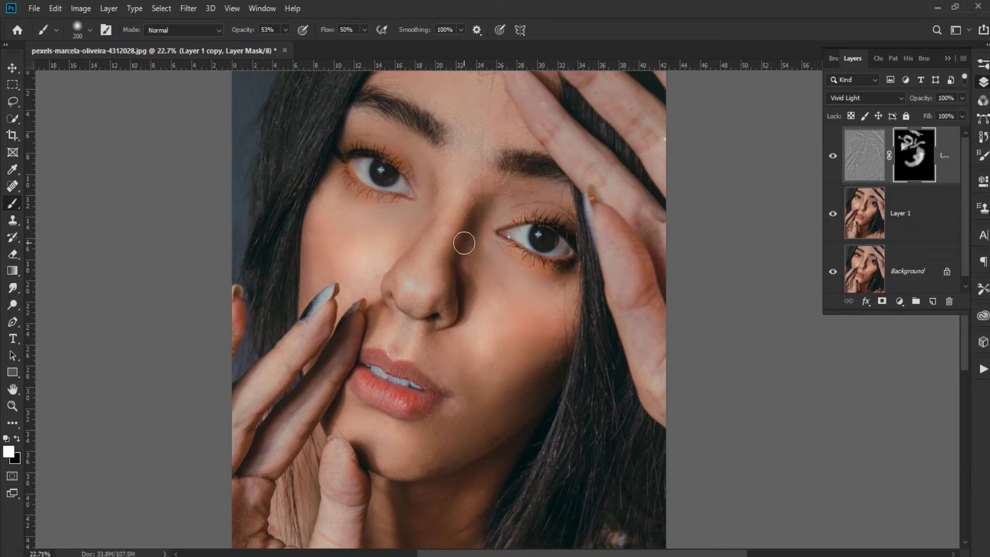
Smooth the skin above the upper lip with a 40 px brush and the chin below the mouth with a 60 px brush.
key(bracketleft)
key(bracketleft)
key(bracketleft)
key(bracketleft)
key(bracketleft)
key(bracketleft)
key(bracketleft)
key(bracketleft)
key(bracketleft)
key(bracketleft)
scroll(410, 362, up, 6)
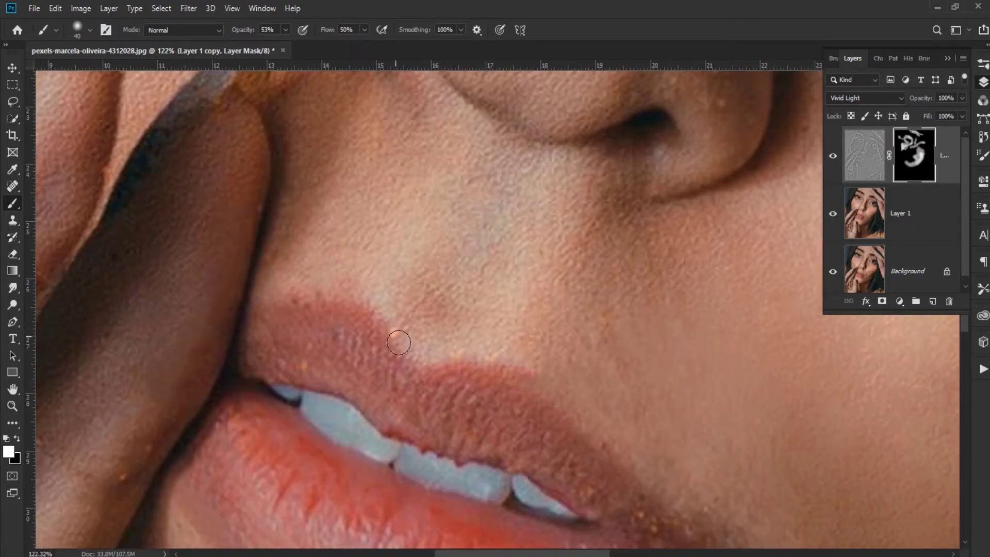
scroll(392, 351, down, 5)
scroll(572, 417, down, 4)
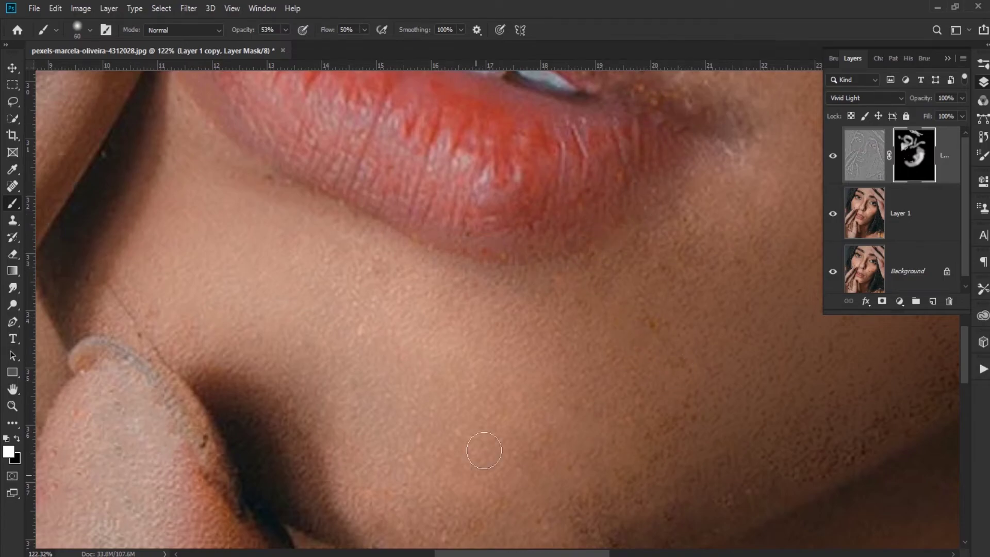
Compare the whole portrait with and without the skin-smoothing layer.
key(ctrl+0)
click(831, 158)
click(831, 157)
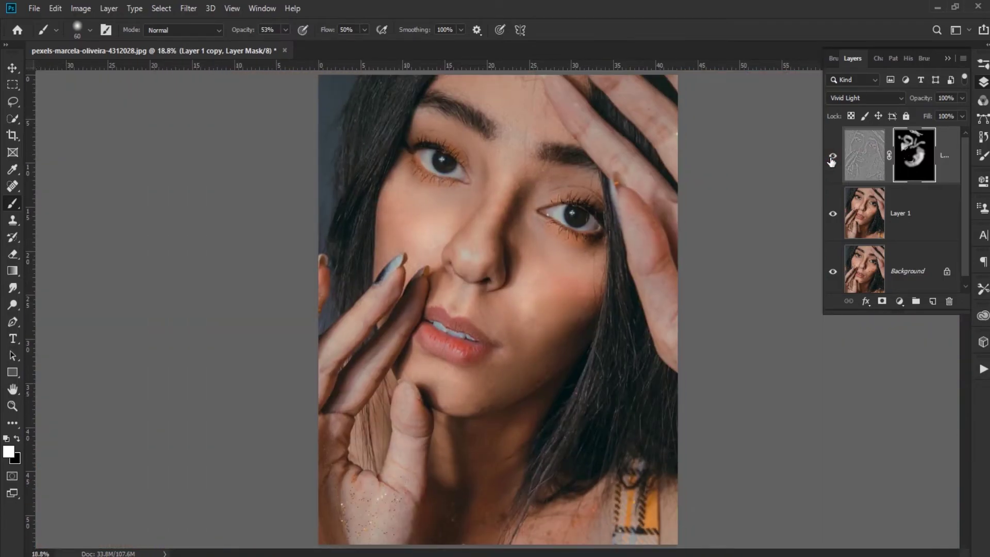
click(831, 159)
click(832, 170)
Refine the smoothing mask along the jawline and chin, enlarging the brush from 60 to 80 px.
scroll(484, 383, up, 10)
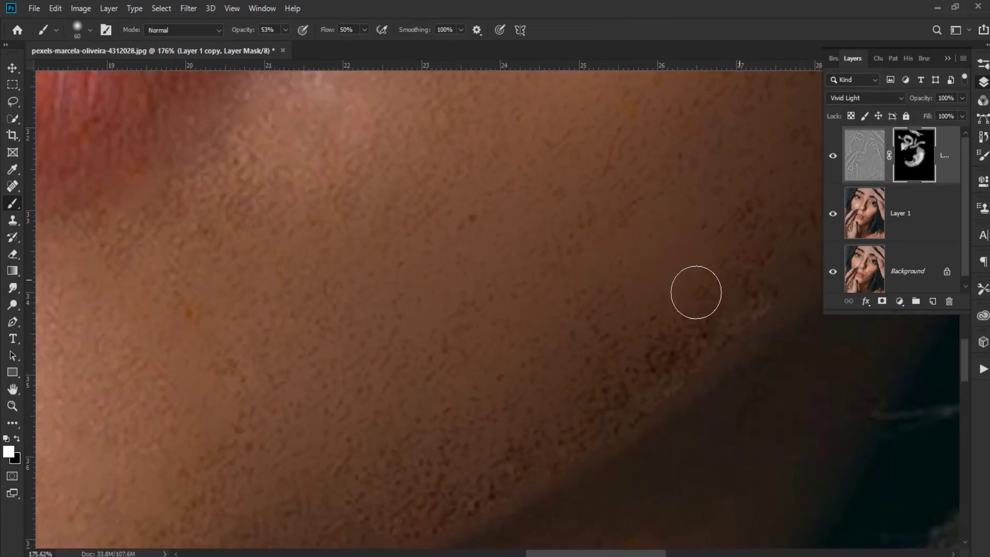
scroll(292, 416, down, 6)
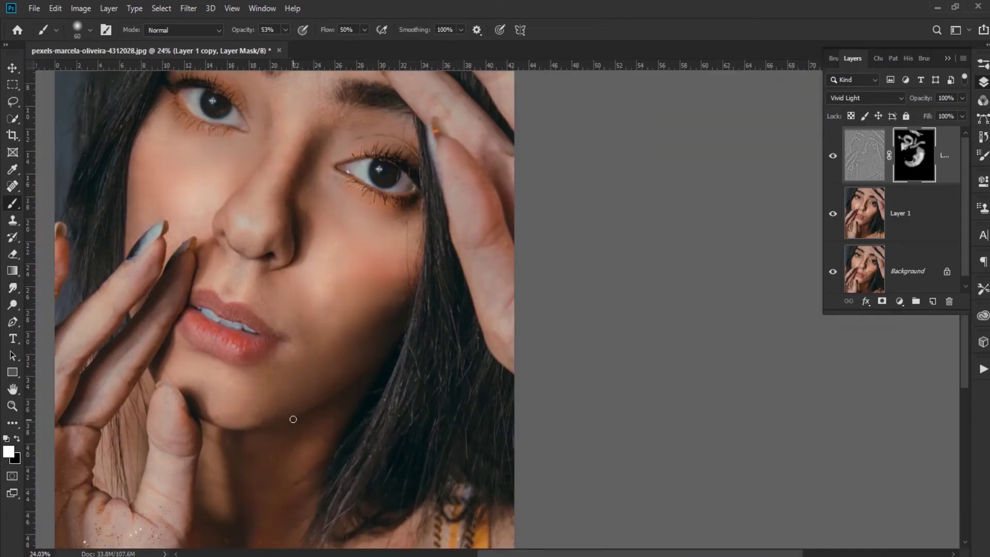
scroll(353, 287, up, 7)
key(bracketright)
key(bracketright)
scroll(506, 403, down, 12)
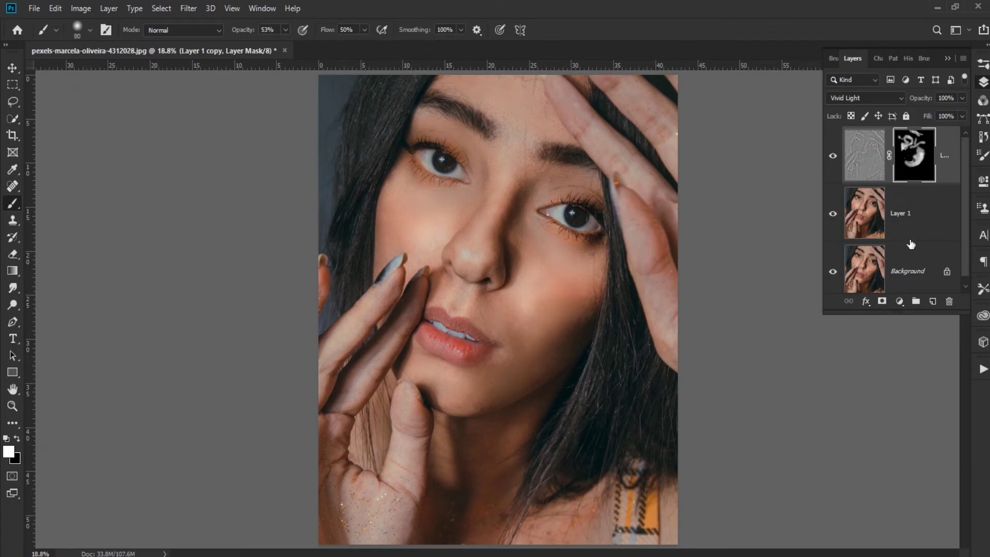
Group the skin-smoothing layer together with the healed Layer 1.
scroll(912, 241, down, 1)
click(923, 227)
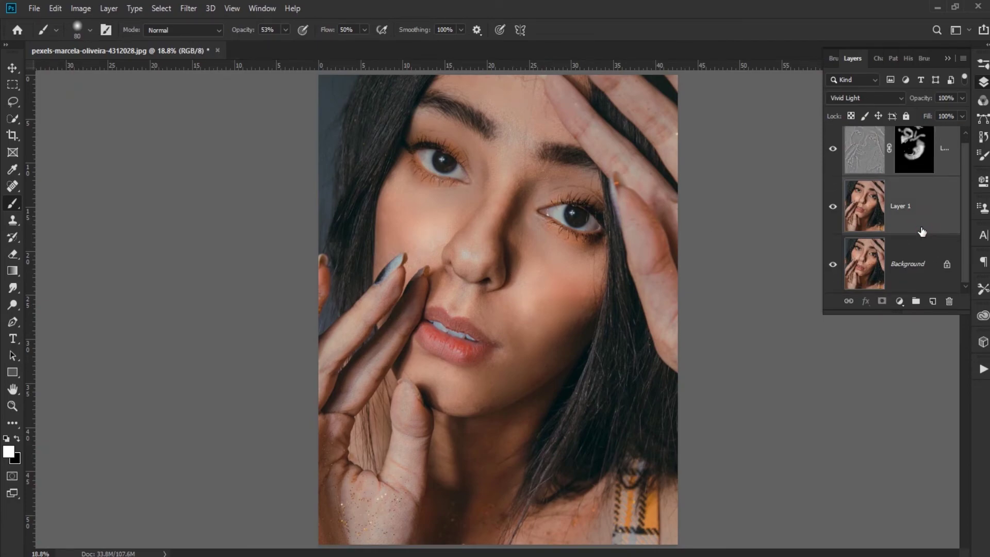
drag(917, 305, 916, 302)
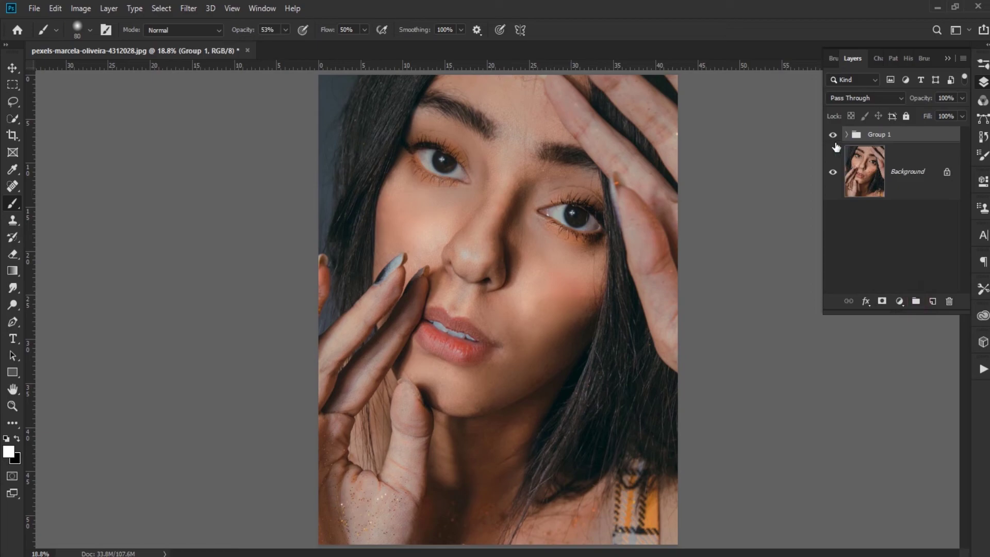
Compare the original portrait with the finished retouch by toggling the group's visibility.
click(833, 137)
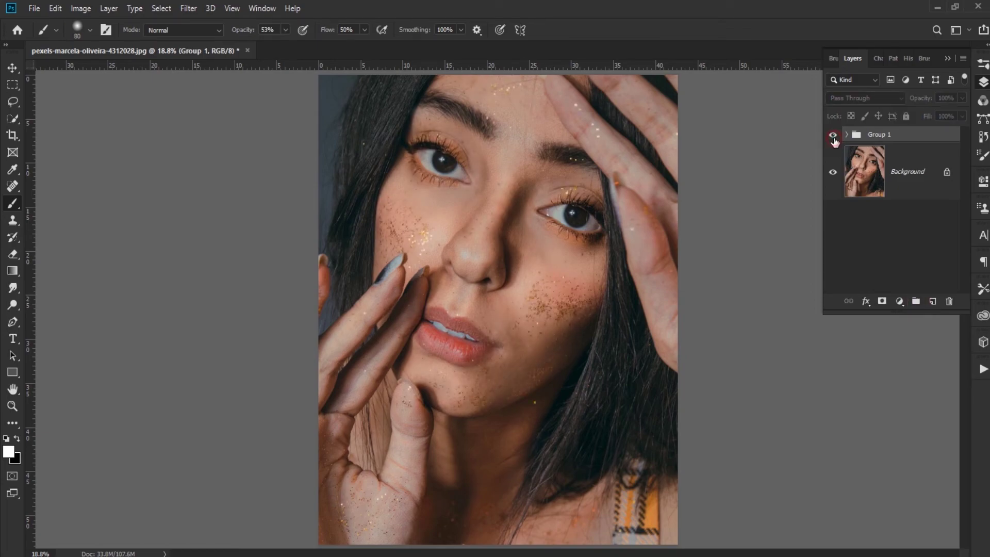
click(834, 138)
click(834, 138)
click(834, 138)
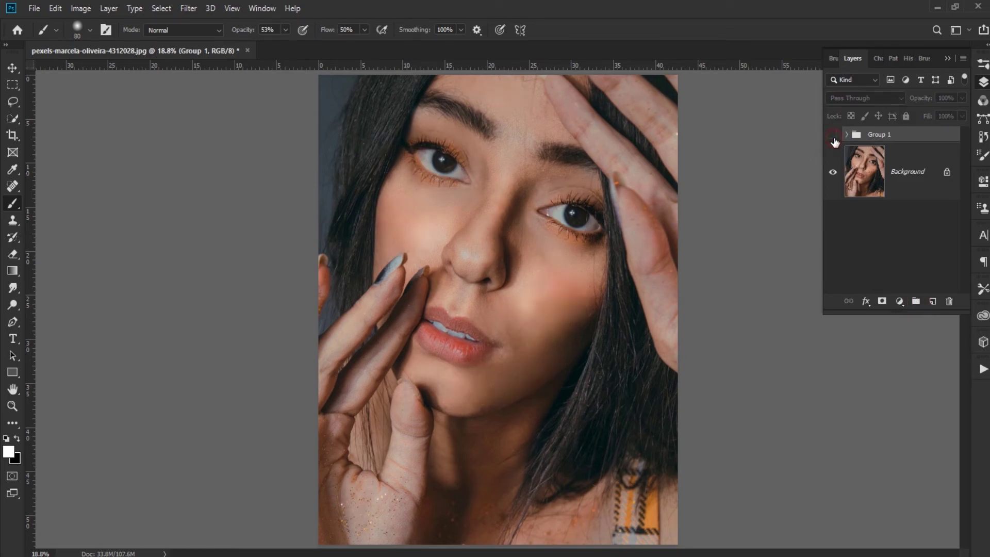
click(834, 138)
click(834, 138)
click(833, 138)
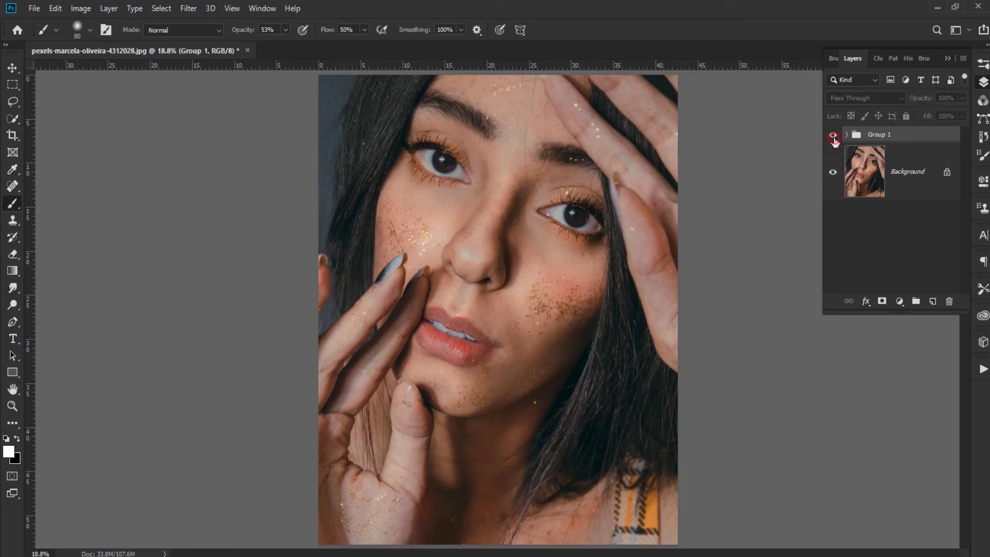
click(834, 138)
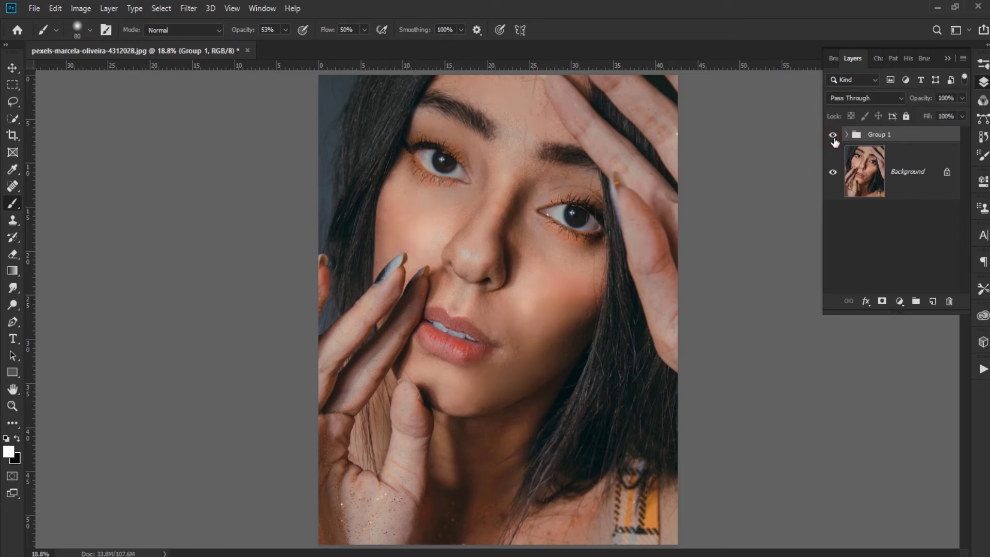
click(834, 138)
click(834, 138)
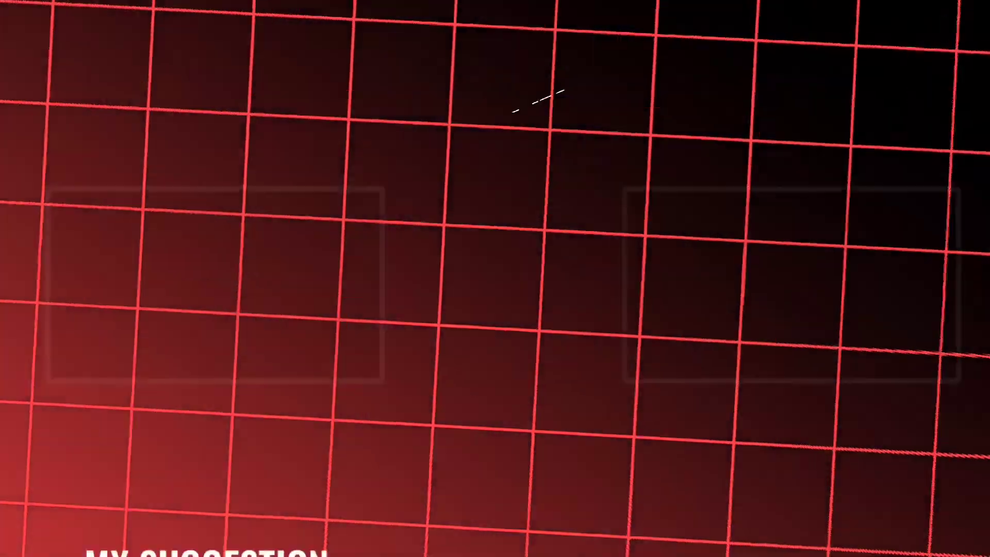